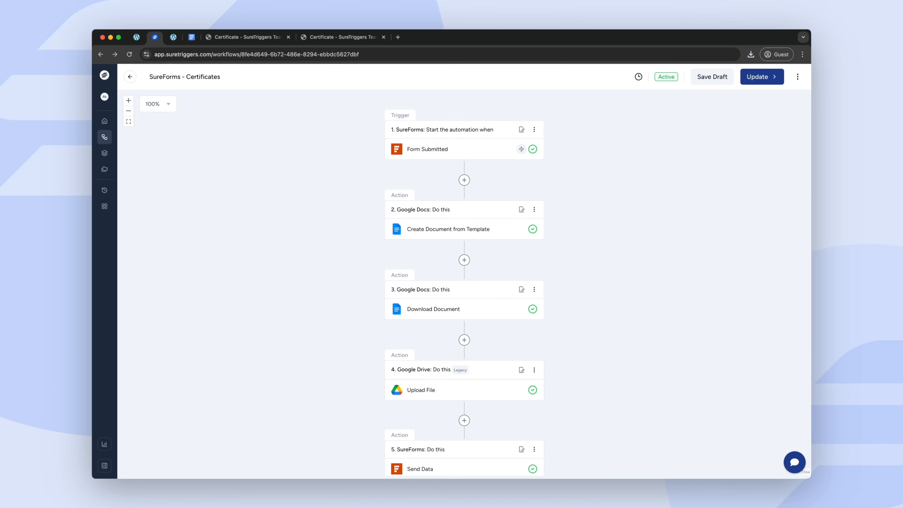
# Step: Look over the Certificate Request Form in the WordPress form editor, and return to the SureForms - Certificates workflow
pyautogui.scroll(1, 464, 284)
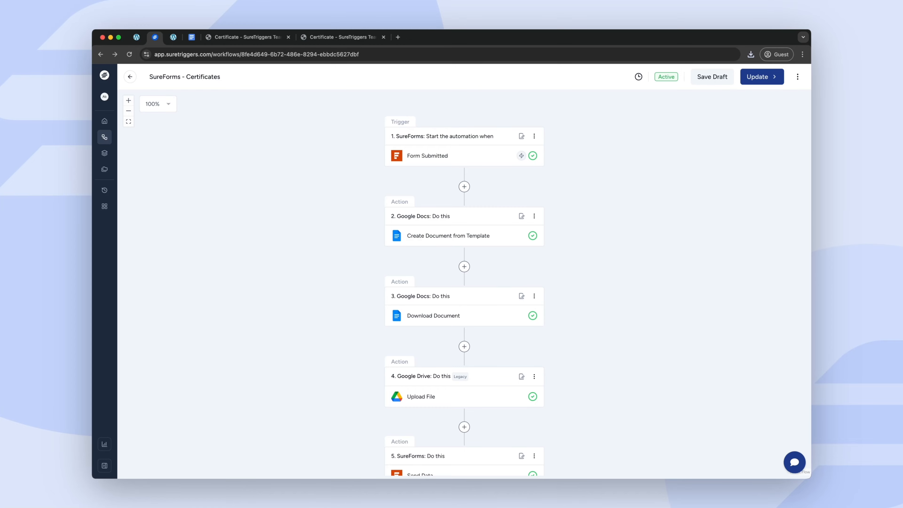
pyautogui.click(173, 37)
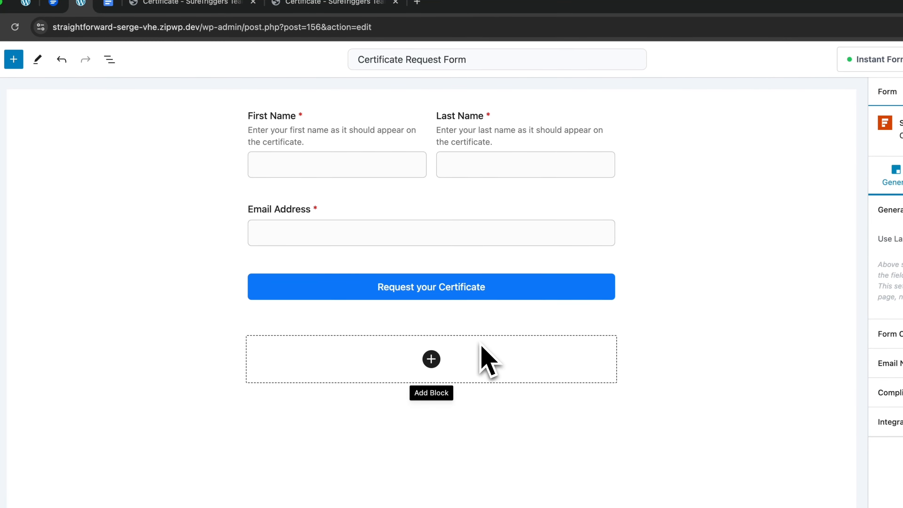
pyautogui.click(53, 3)
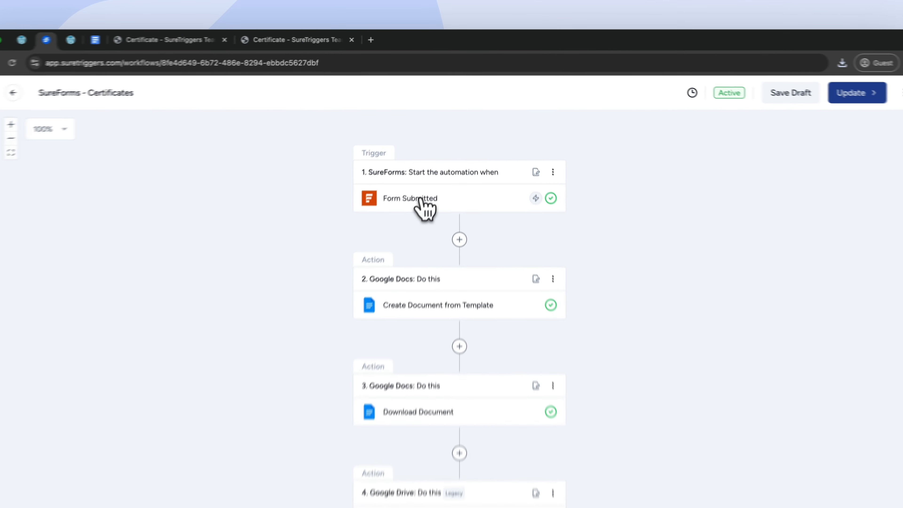
# Step: Review the Form Submitted trigger's app and connection, selected form and test response data, and close its settings
pyautogui.click(432, 157)
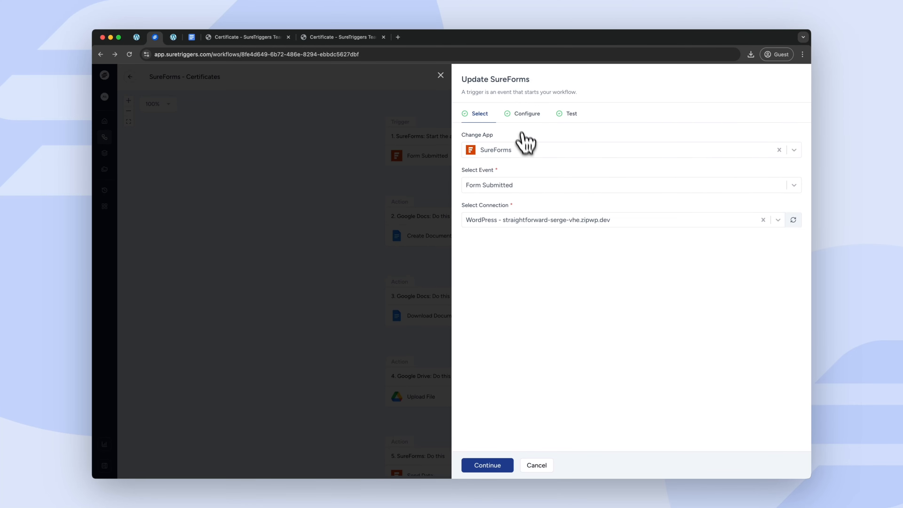
pyautogui.click(526, 113)
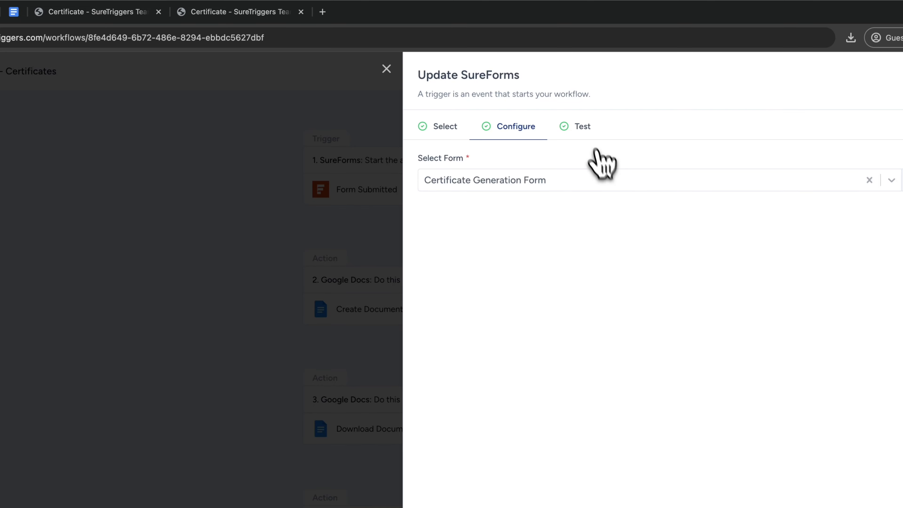
pyautogui.click(580, 127)
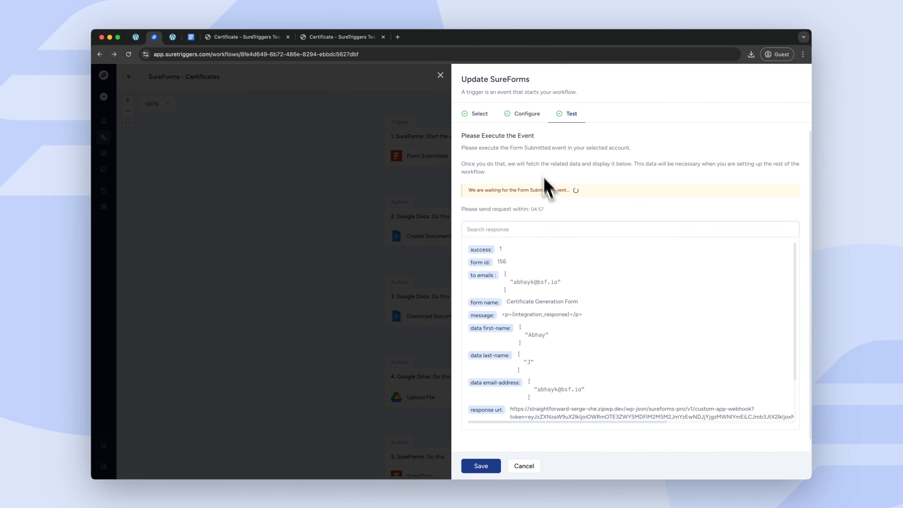
pyautogui.scroll(-2, 527, 318)
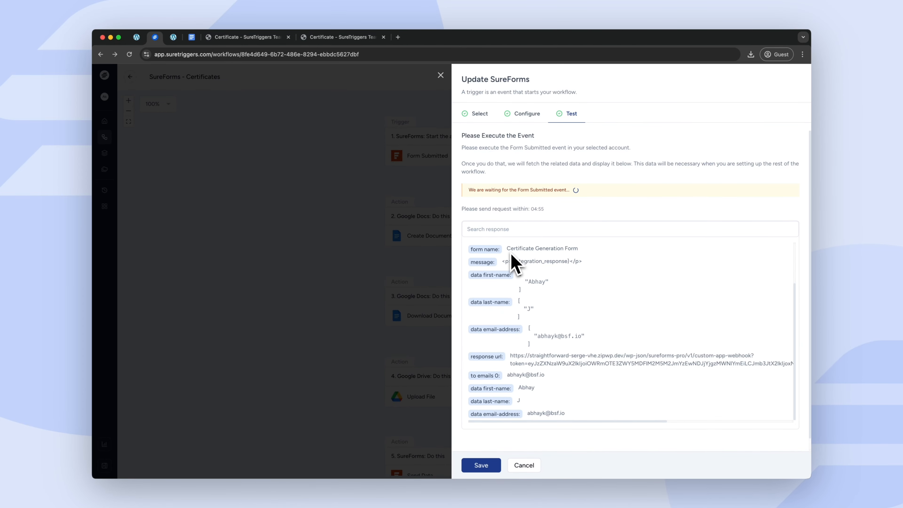
pyautogui.scroll(2, 522, 291)
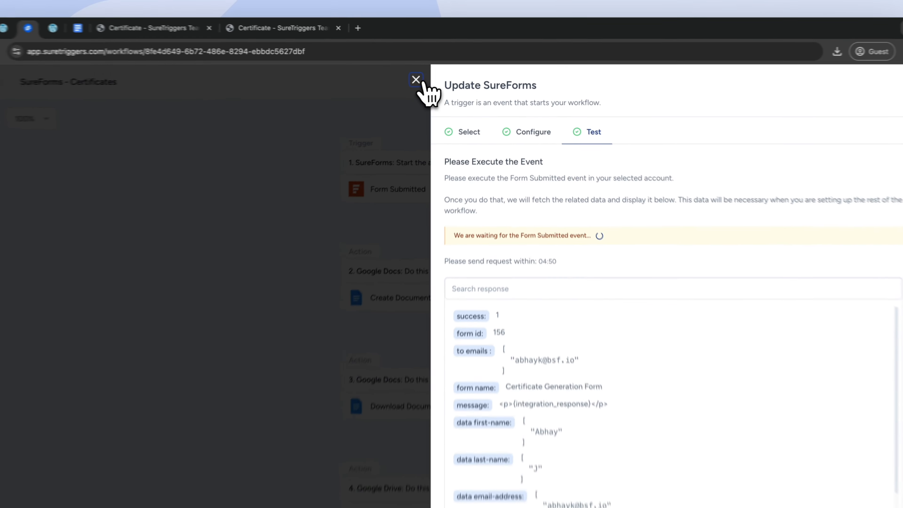
pyautogui.click(440, 75)
# Step: Switch to the certificate template in Google Docs and highlight the {FullName} placeholder and its curly braces, undoing any accidental edit
pyautogui.moveTo(595, 235); pyautogui.dragTo(584, 189)
pyautogui.moveTo(624, 254); pyautogui.dragTo(638, 233)
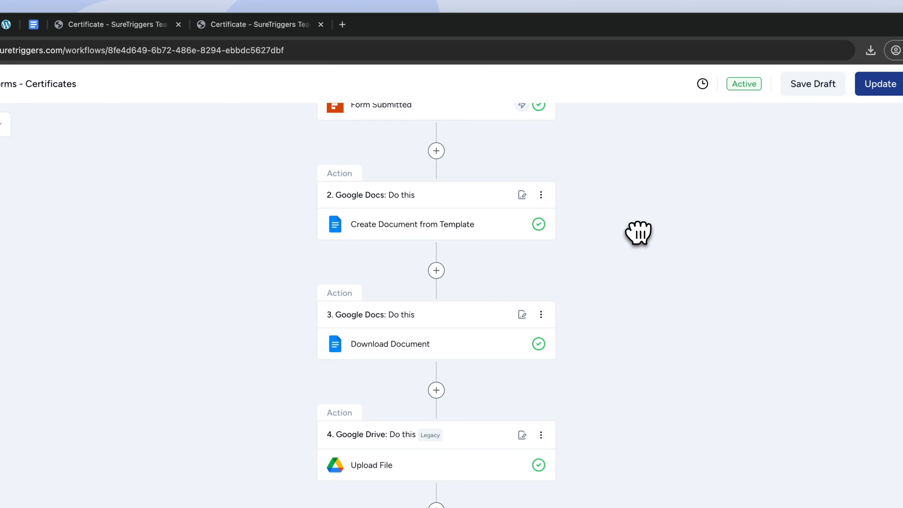
pyautogui.moveTo(655, 293); pyautogui.dragTo(661, 229)
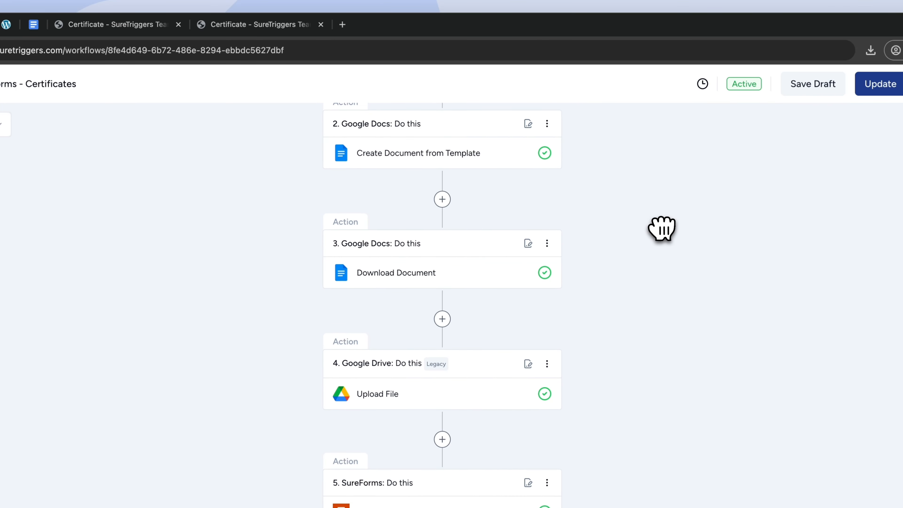
pyautogui.click(33, 24)
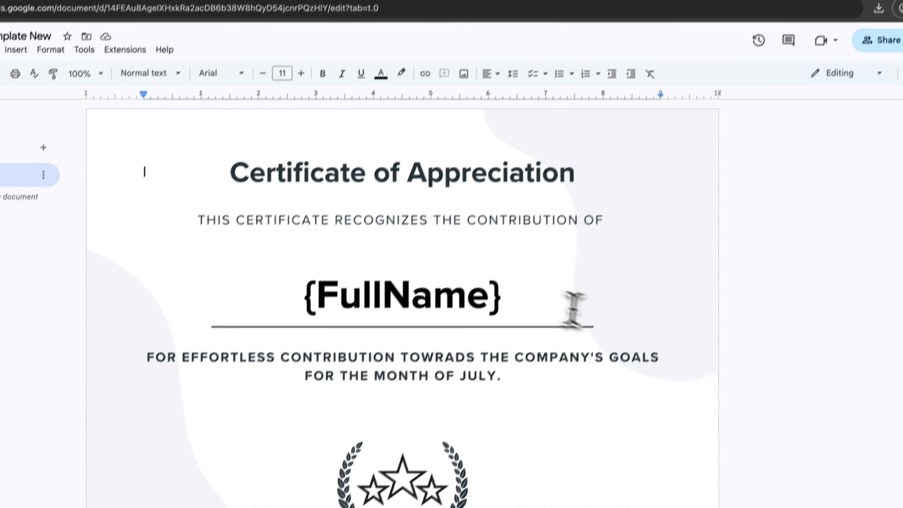
pyautogui.doubleClick(413, 293)
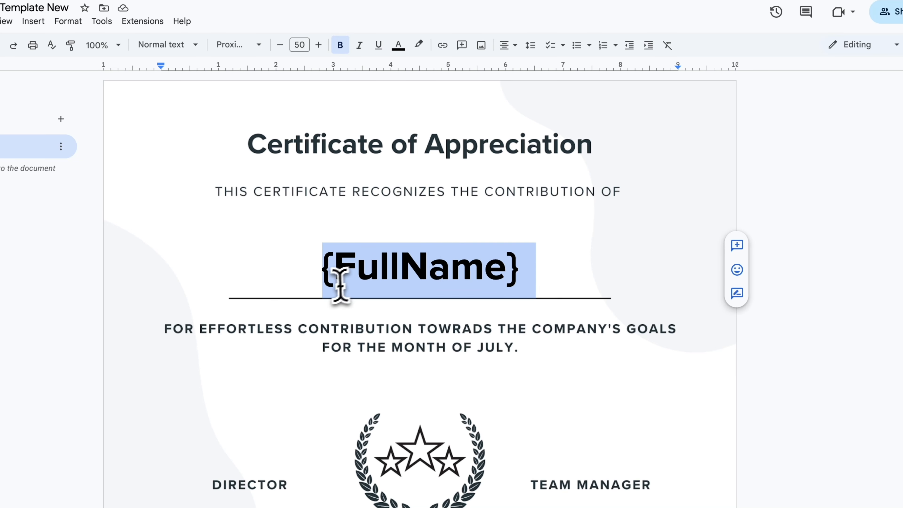
pyautogui.click(332, 270)
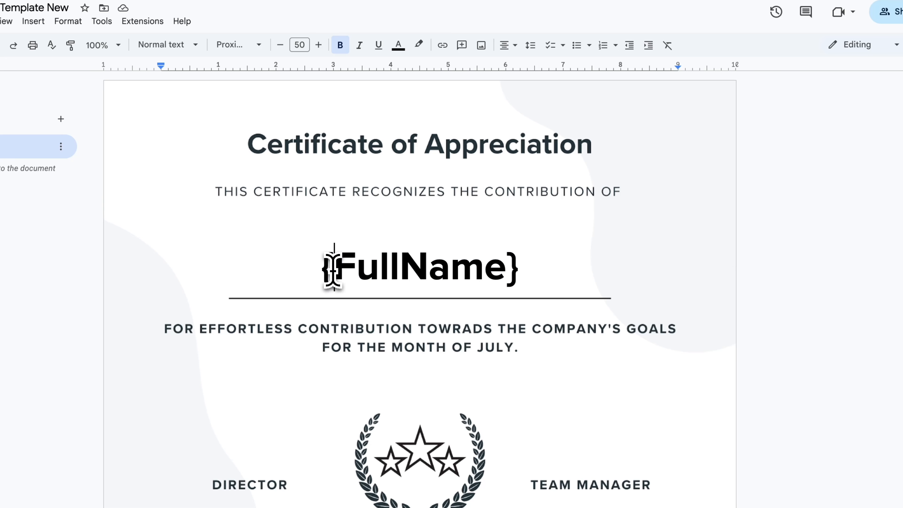
pyautogui.moveTo(331, 268); pyautogui.dragTo(321, 268)
pyautogui.moveTo(502, 273); pyautogui.dragTo(356, 269)
pyautogui.press('super+z')
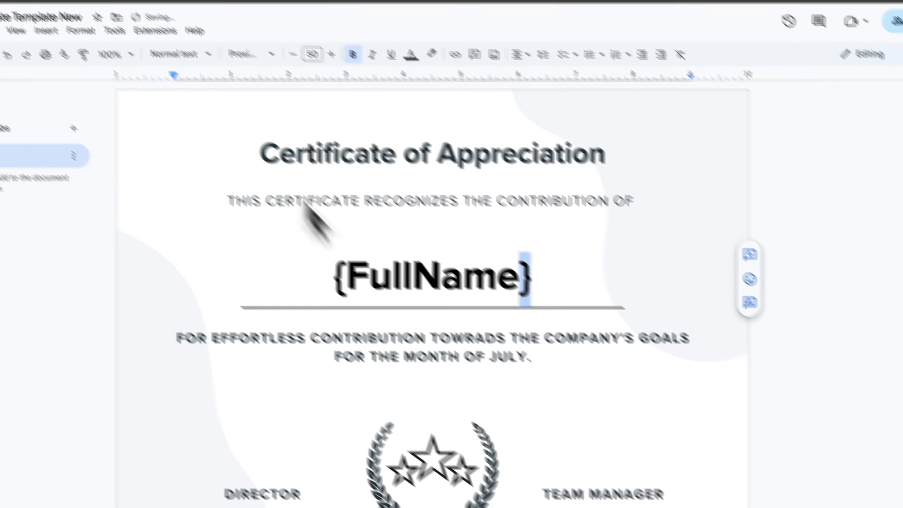
# Step: Return to the workflow and review the Create Document from Template action's event, connection and field mappings
pyautogui.click(123, 40)
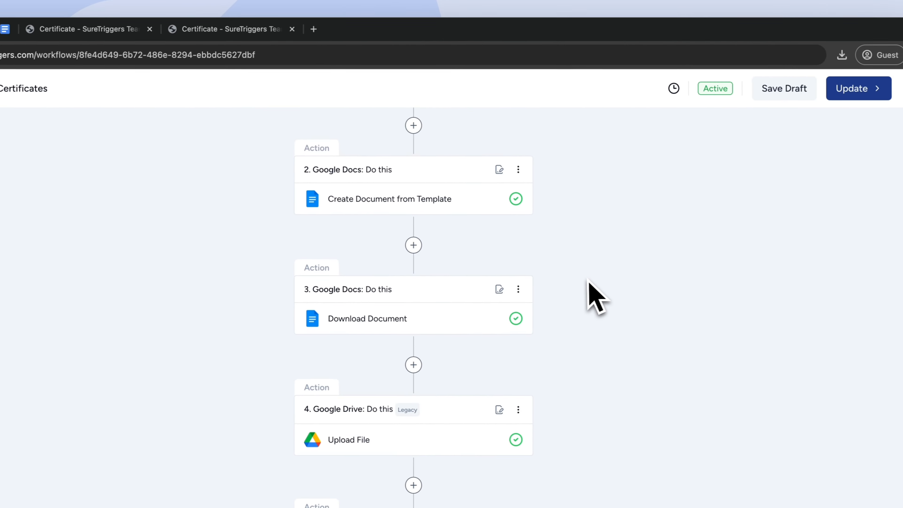
pyautogui.click(420, 206)
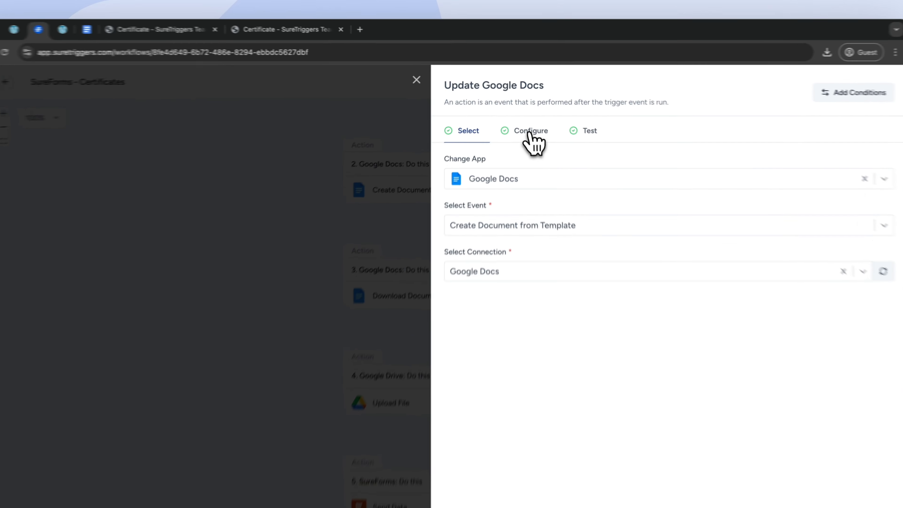
pyautogui.click(527, 116)
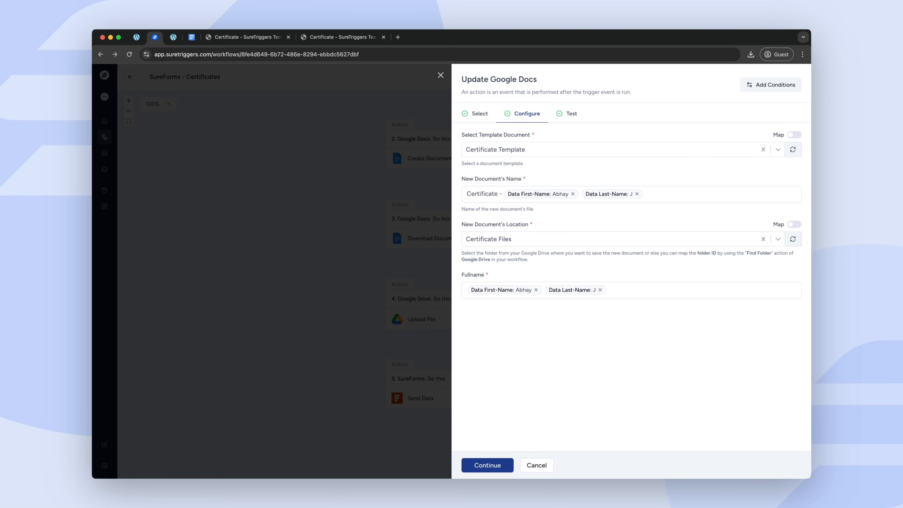
pyautogui.click(485, 194)
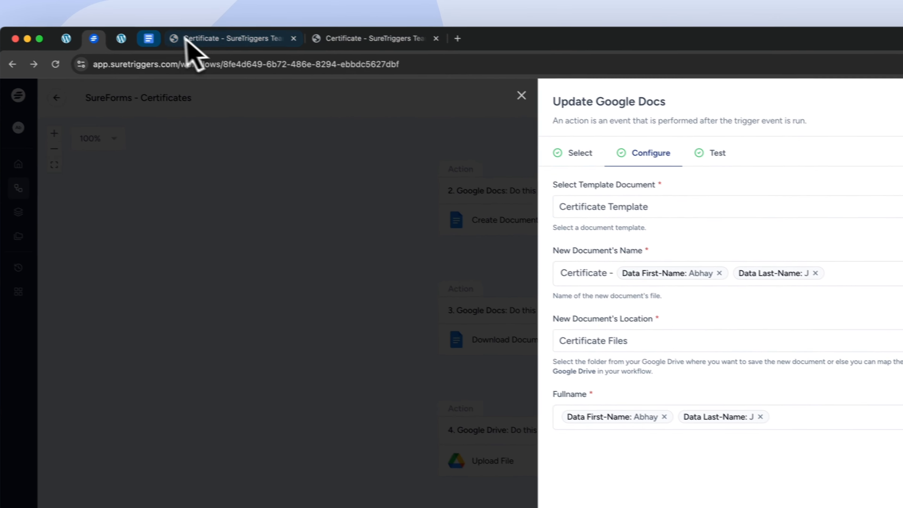
# Step: Check the {FullName} placeholder in the certificate template again, and view the Create Document from Template action's test response
pyautogui.click(181, 40)
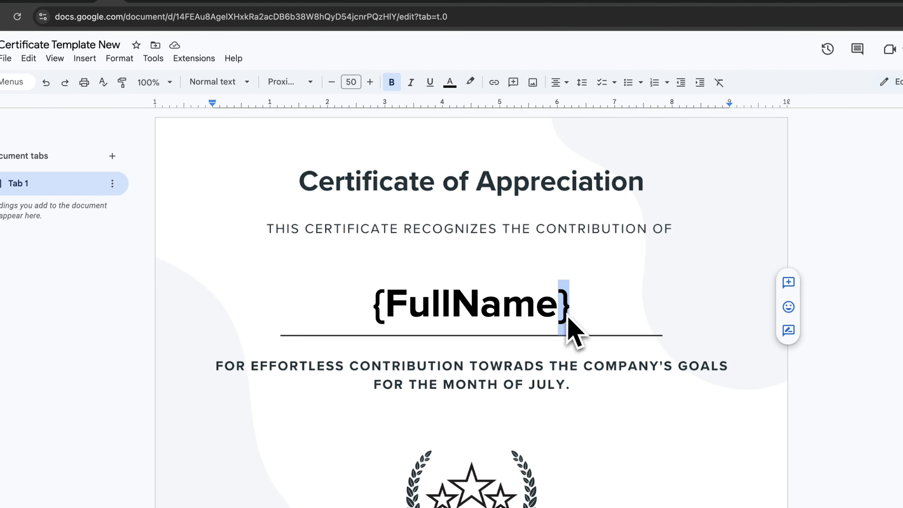
pyautogui.click(117, 37)
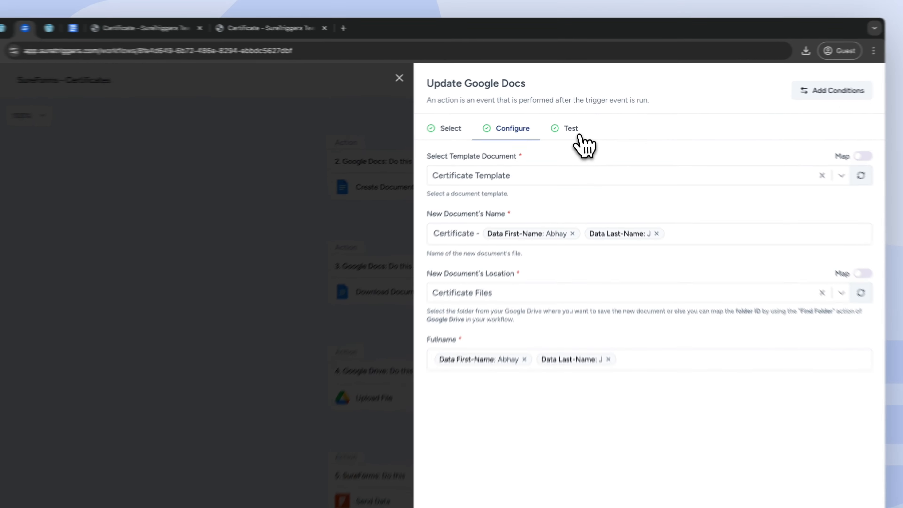
pyautogui.click(568, 113)
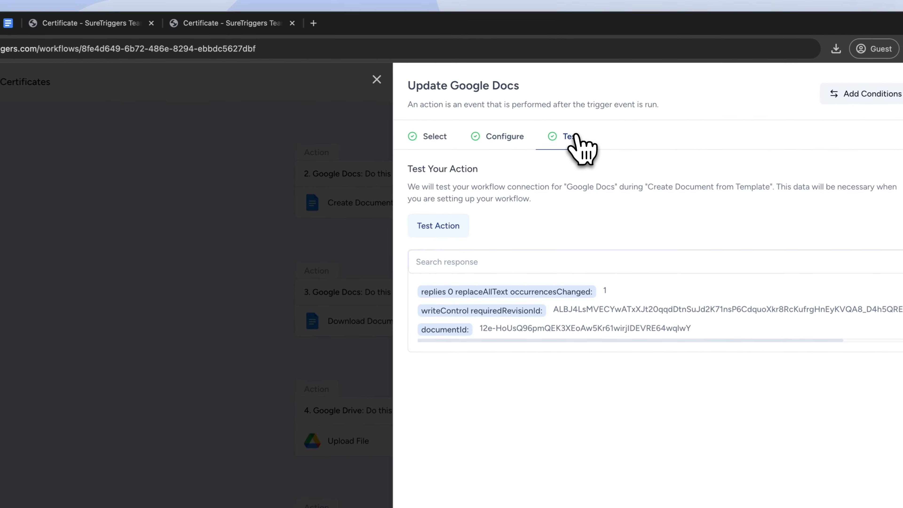
pyautogui.click(441, 75)
# Step: Review the Download Document action's event, connection, document mapping and content type, and close its settings
pyautogui.scroll(-2, 662, 298)
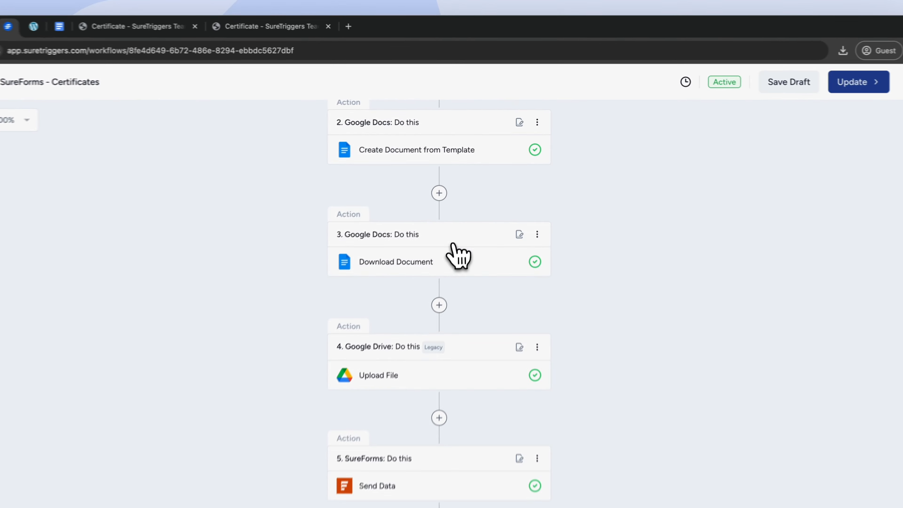
pyautogui.click(474, 200)
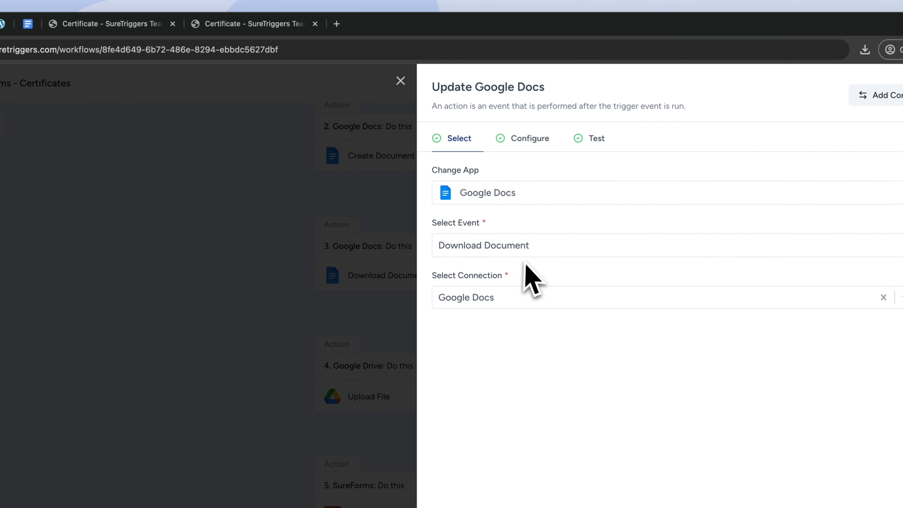
pyautogui.click(531, 142)
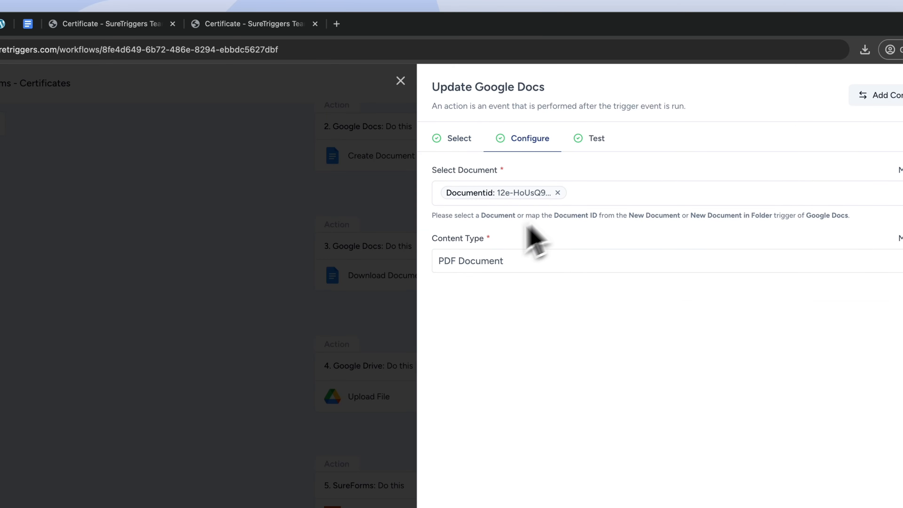
pyautogui.click(401, 81)
# Step: Reopen the Create Document from Template action's test response and highlight the documentId value
pyautogui.click(405, 149)
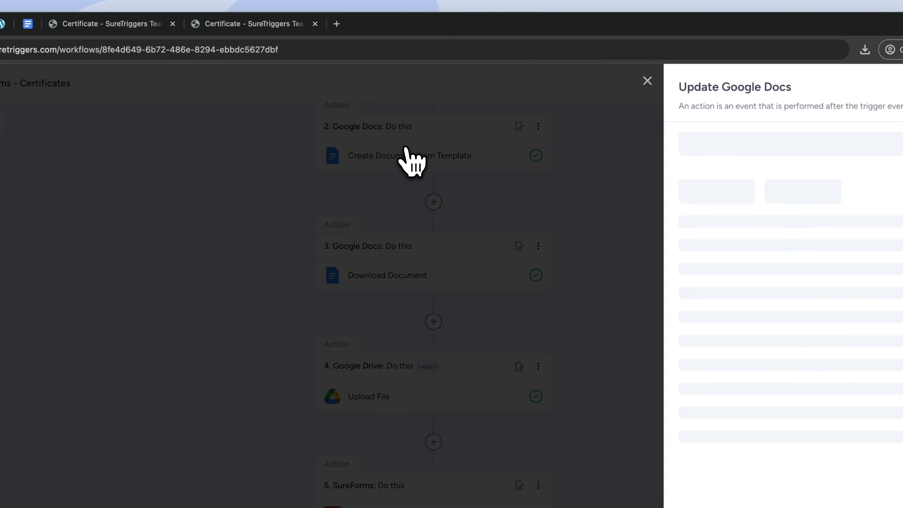
pyautogui.click(570, 139)
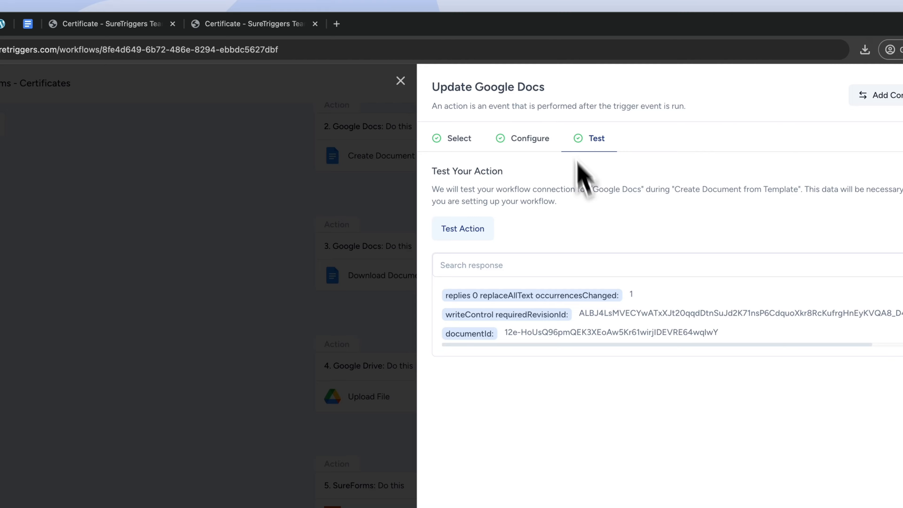
pyautogui.moveTo(470, 292); pyautogui.dragTo(680, 301)
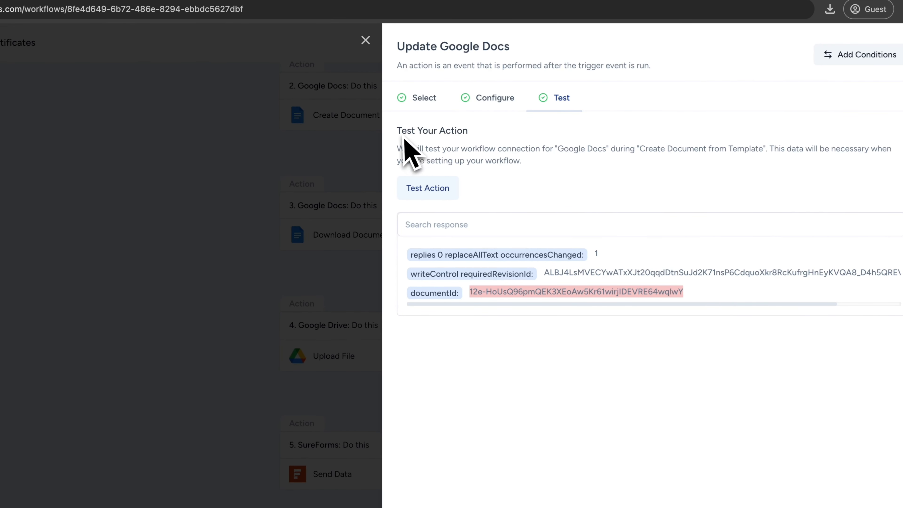
pyautogui.click(392, 81)
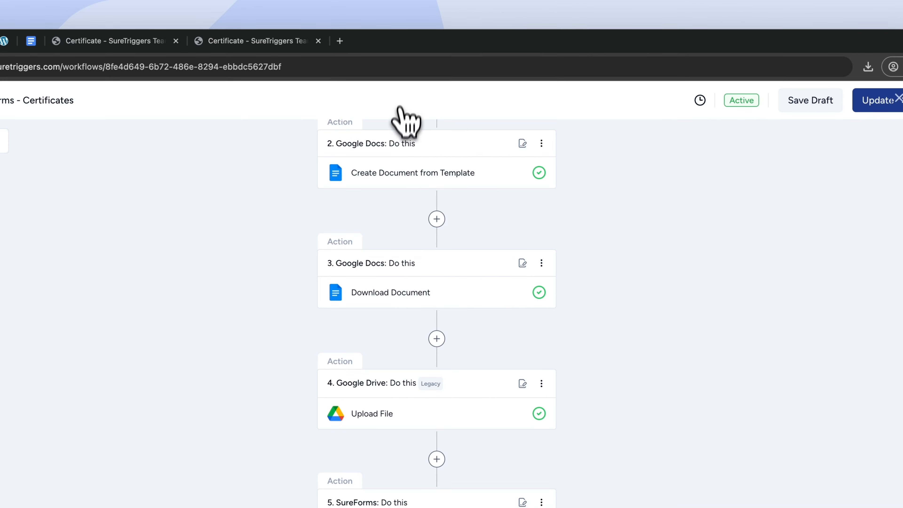
# Step: Open the Download Document action's configuration and examine the document ID mapped in the Select Document field
pyautogui.click(397, 272)
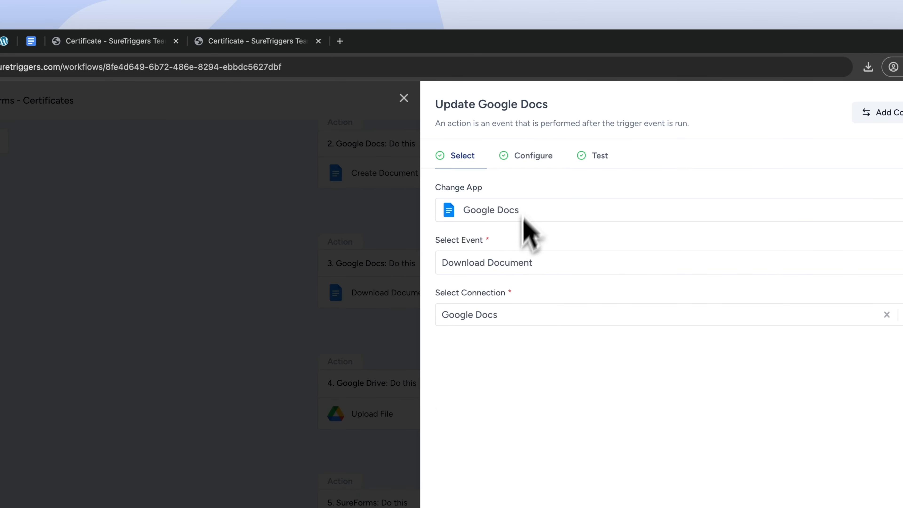
pyautogui.click(525, 162)
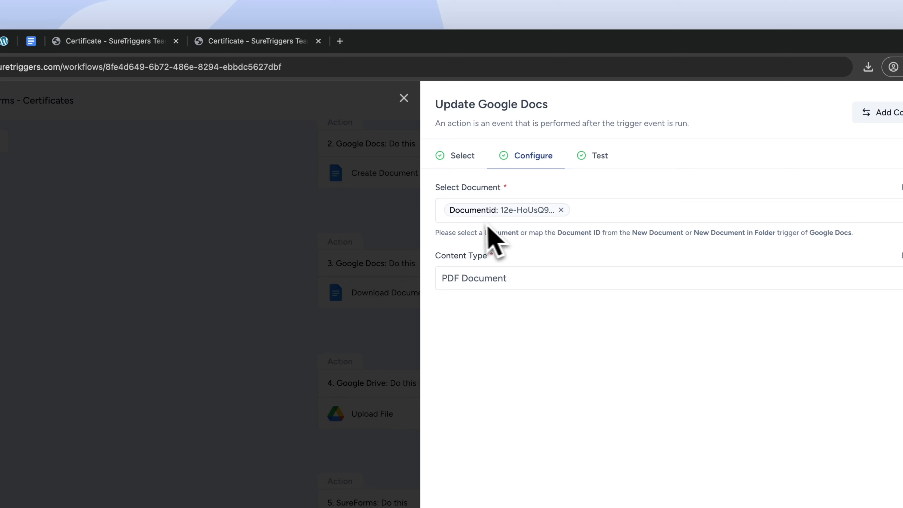
pyautogui.click(577, 209)
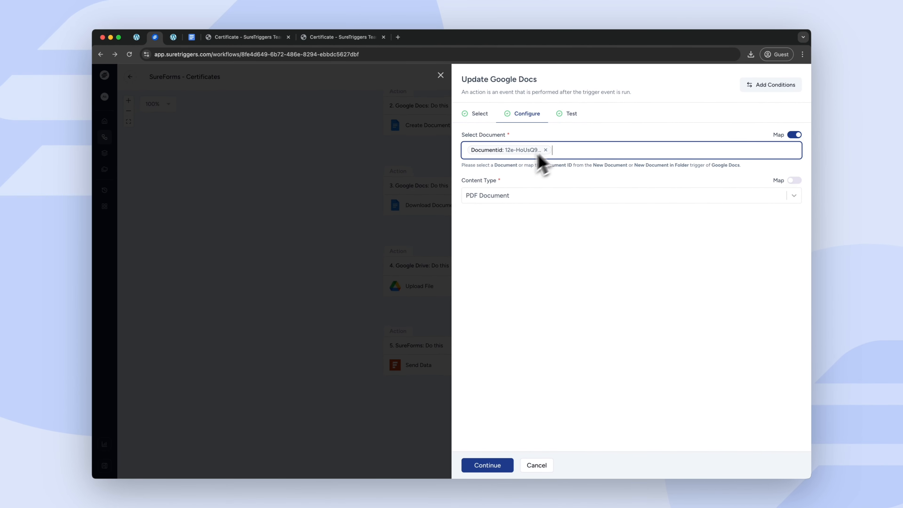
# Step: View the Download Document action's test response, highlight the file URL, and close the action's settings
pyautogui.click(568, 114)
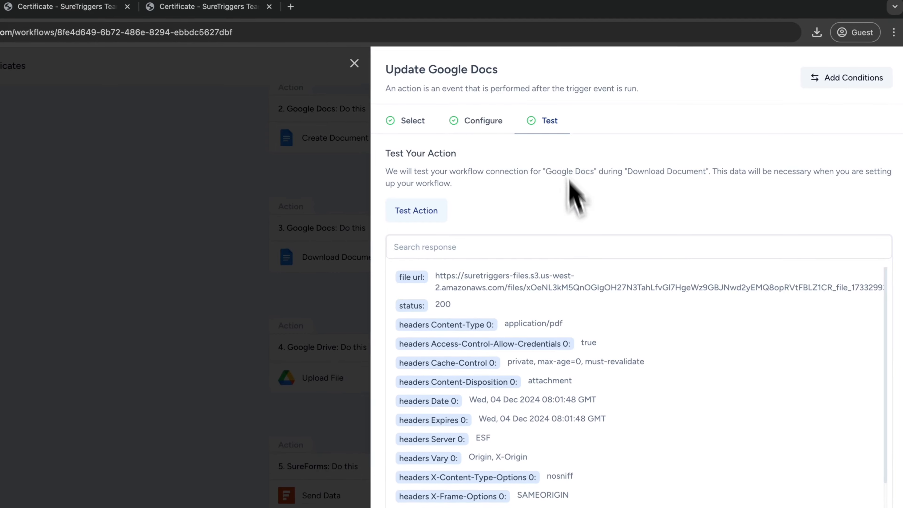
pyautogui.moveTo(434, 275); pyautogui.dragTo(750, 278)
pyautogui.click(633, 307)
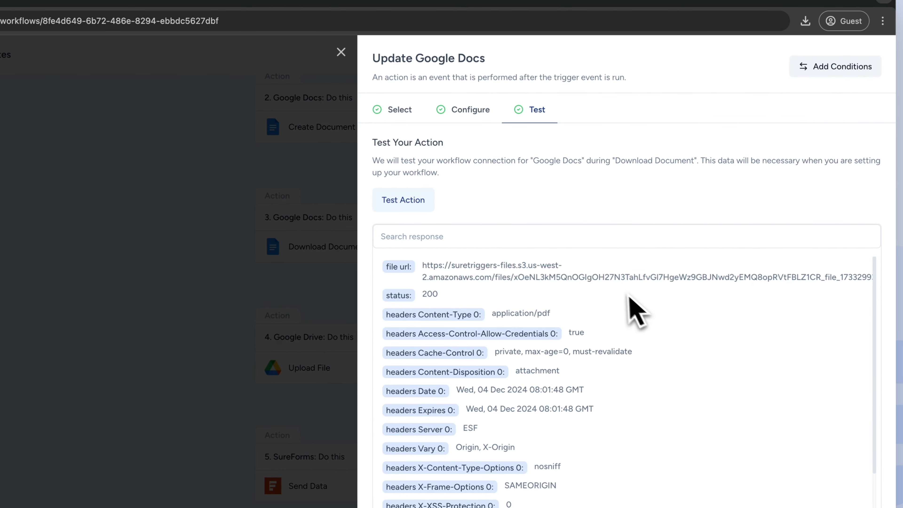
pyautogui.click(341, 52)
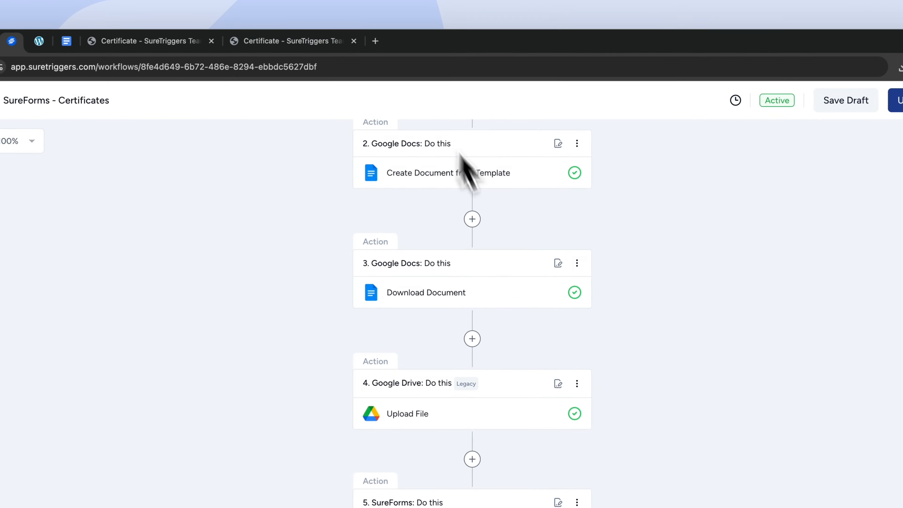
pyautogui.scroll(-2, 547, 302)
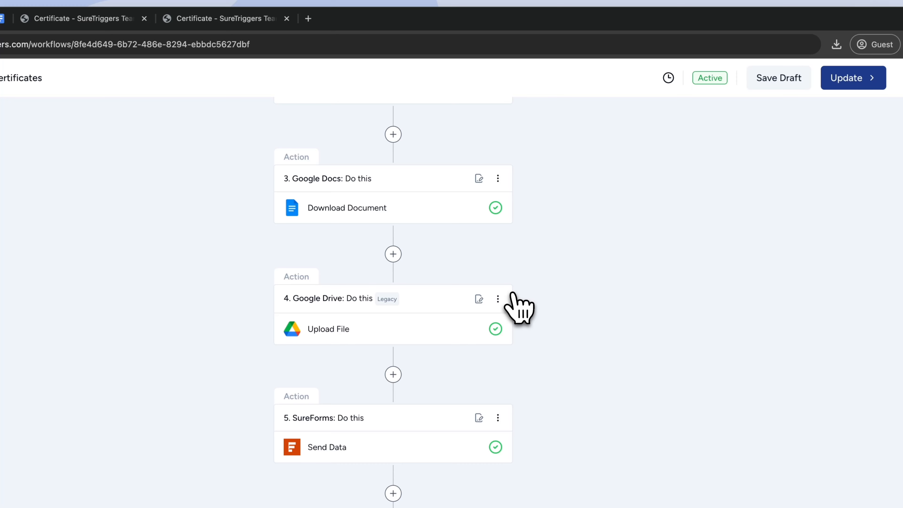
# Step: Check the Upload File action's configuration and highlight the file URL in the Download Document action's test response, closing its settings
pyautogui.click(374, 326)
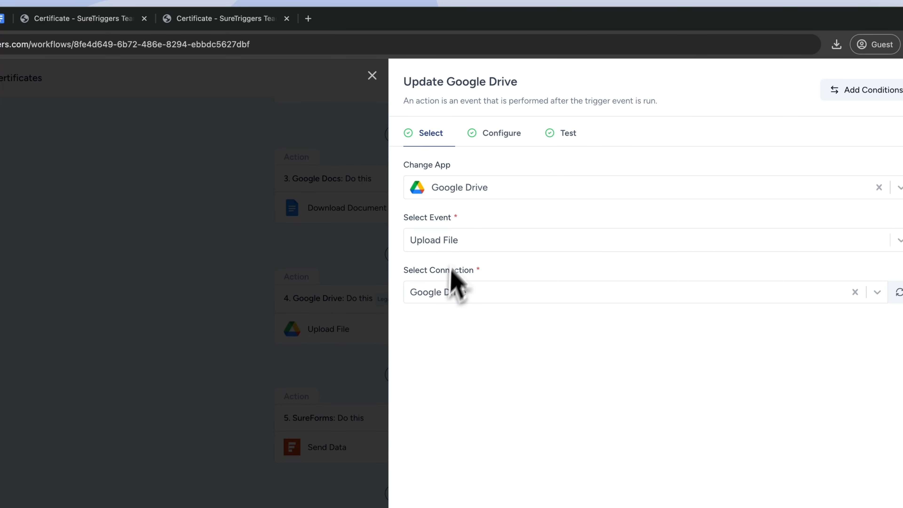
pyautogui.click(490, 135)
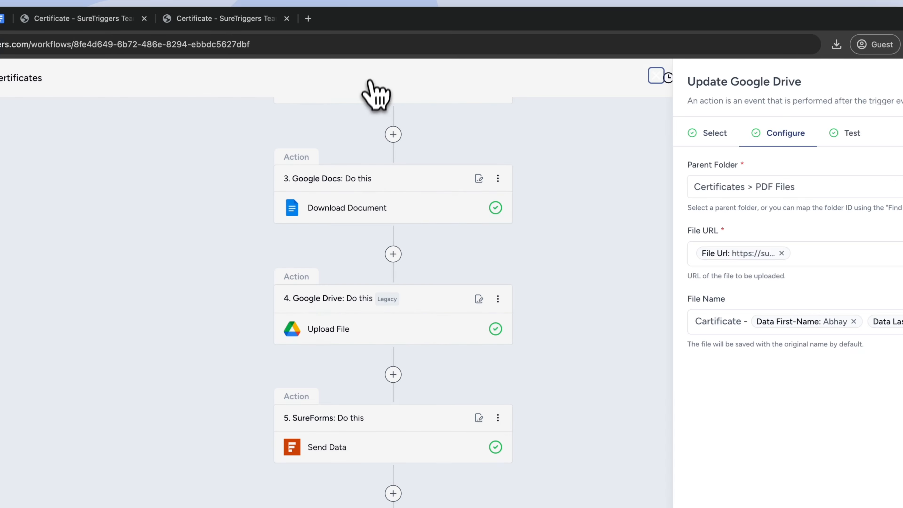
pyautogui.click(309, 180)
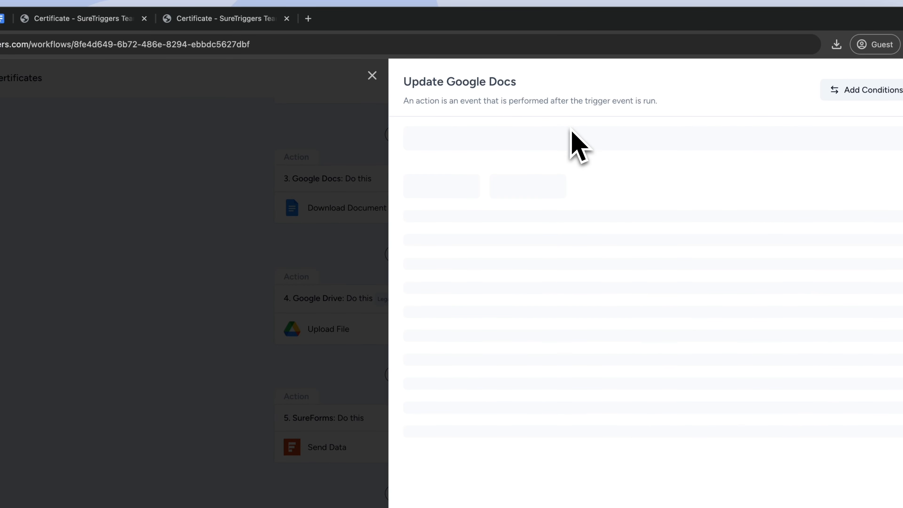
pyautogui.click(570, 133)
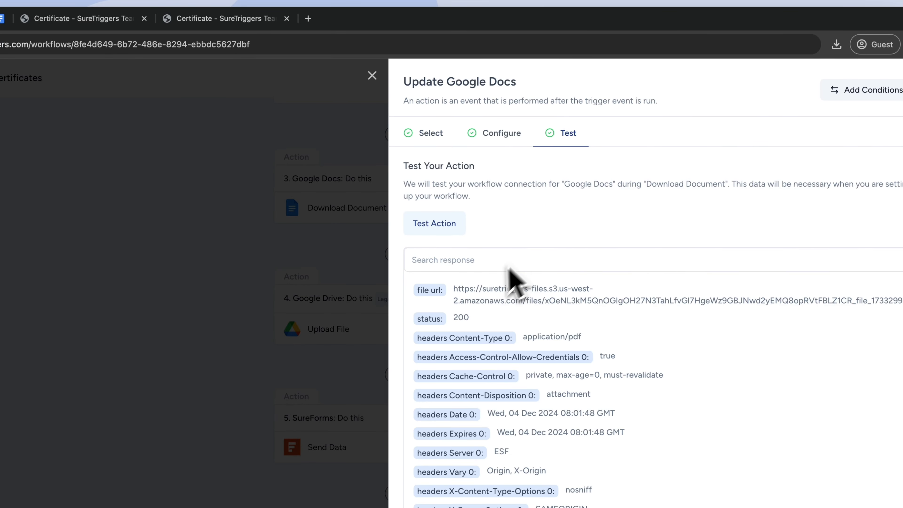
pyautogui.moveTo(454, 288); pyautogui.dragTo(773, 301)
pyautogui.click(725, 310)
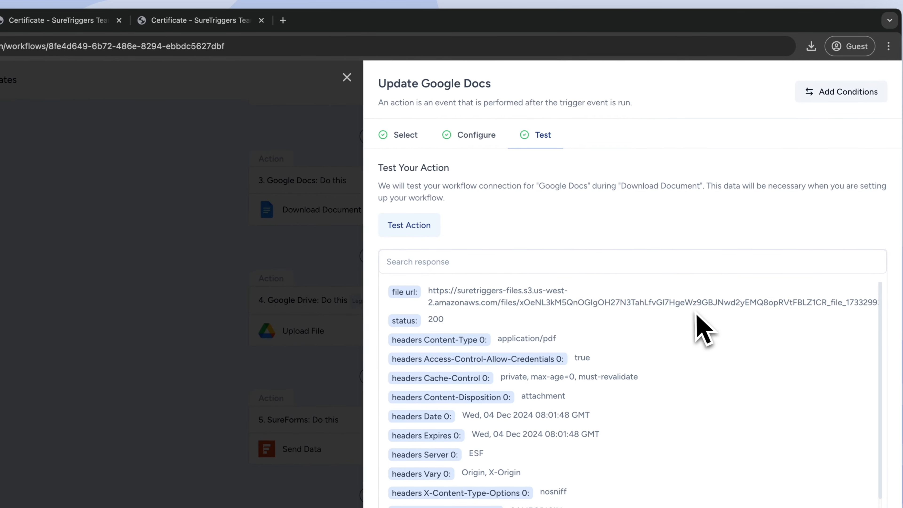
pyautogui.click(347, 77)
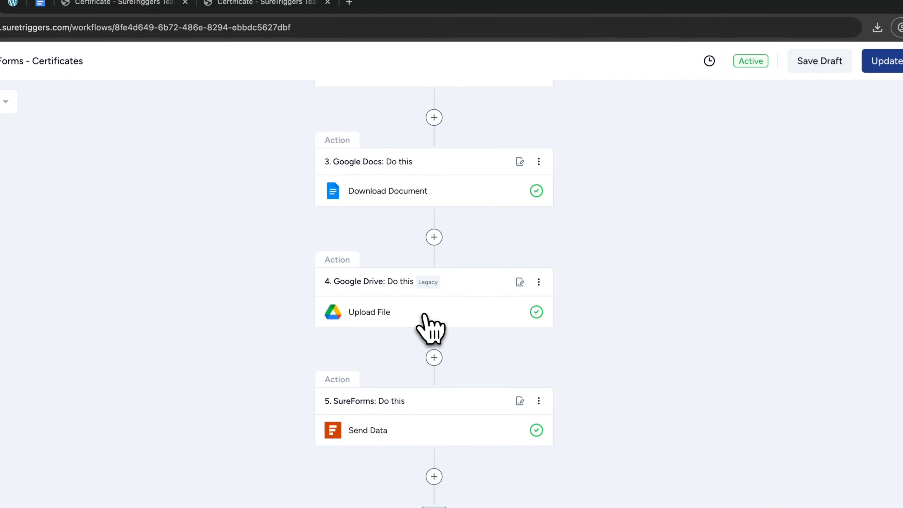
# Step: Review the Upload File action's parent folder, File URL and File Name mappings, and close its settings
pyautogui.click(414, 297)
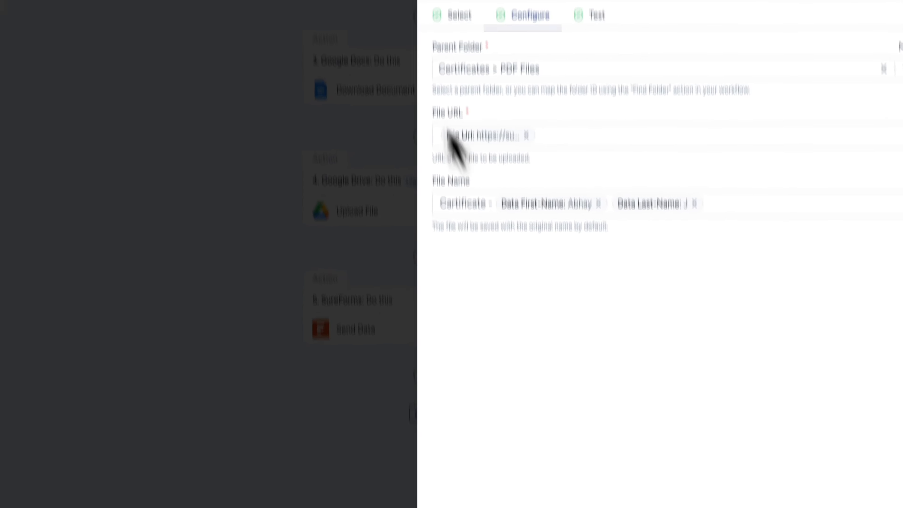
pyautogui.click(395, 66)
pyautogui.moveTo(651, 321); pyautogui.dragTo(643, 202)
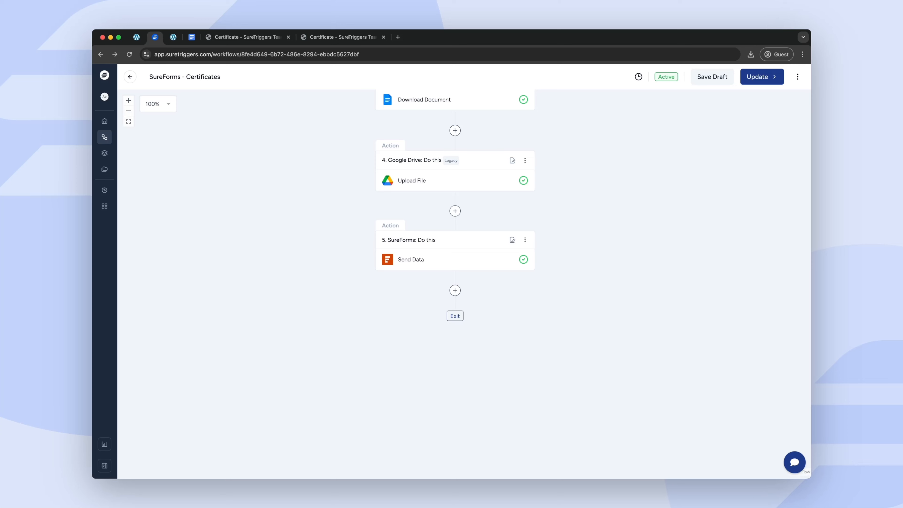
# Step: Review the SureForms Send Data action's event, connection, Response URL and Response Text, and close its settings
pyautogui.click(433, 259)
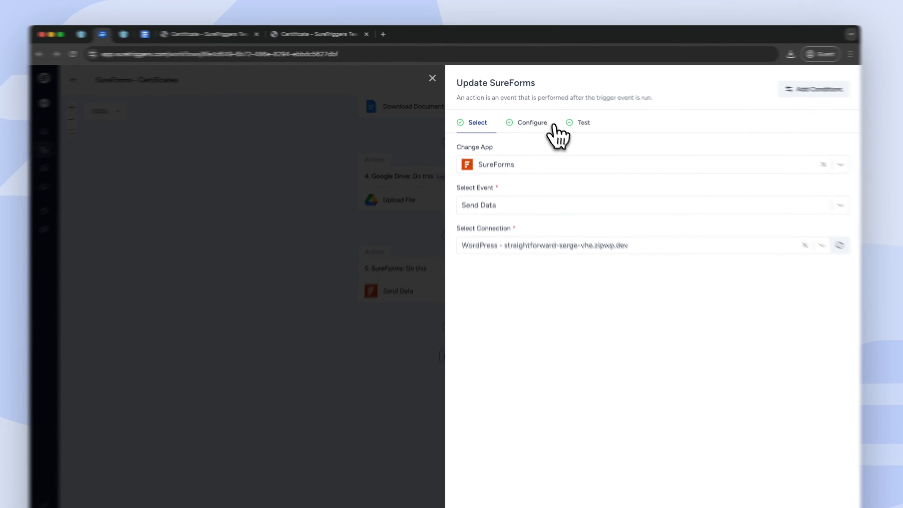
pyautogui.click(526, 114)
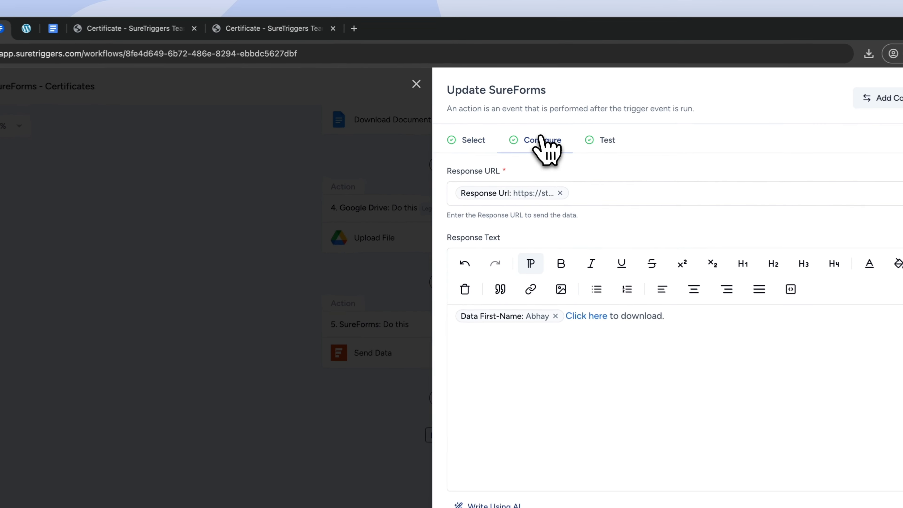
pyautogui.click(475, 142)
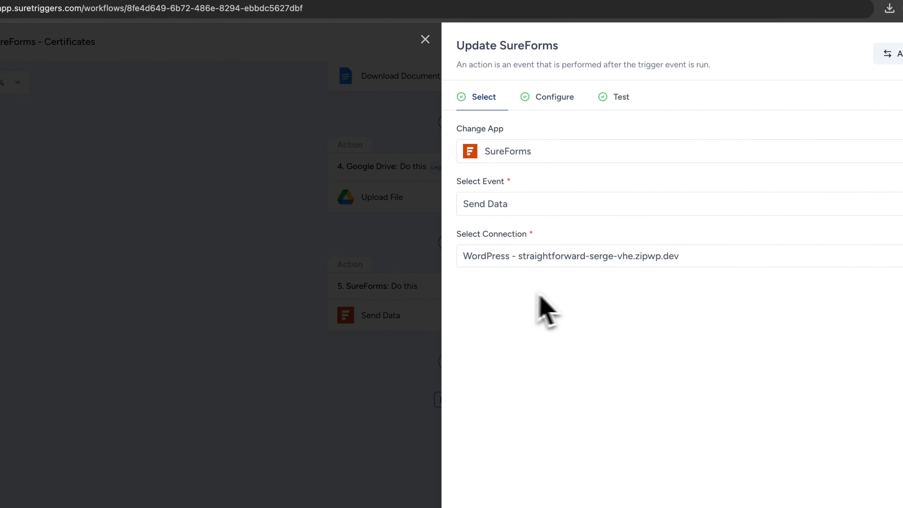
pyautogui.click(554, 96)
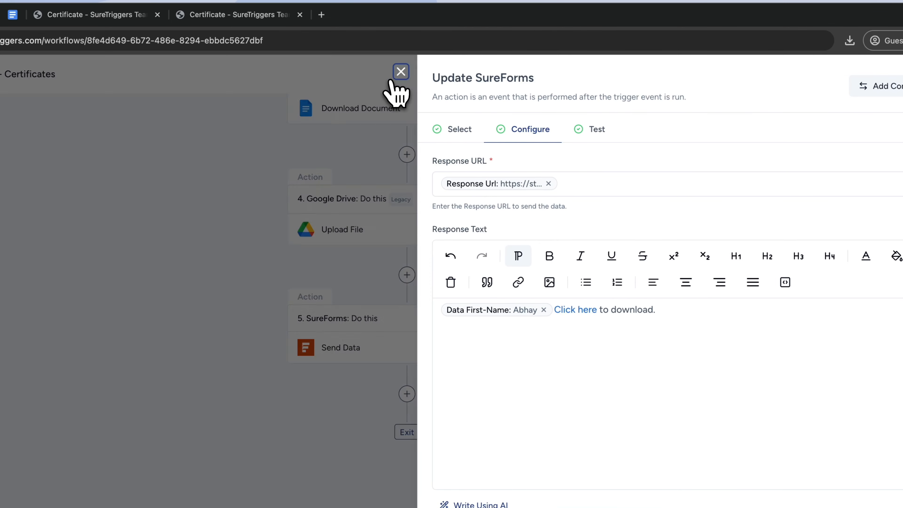
pyautogui.click(385, 71)
# Step: Open the Form Submitted trigger's test response, highlight the response url value, and close the trigger's settings
pyautogui.scroll(8, 461, 213)
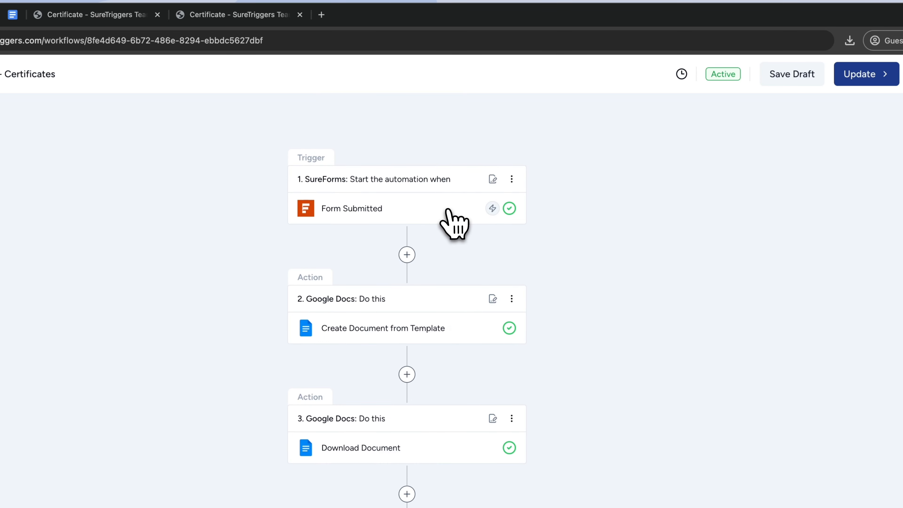
pyautogui.click(403, 214)
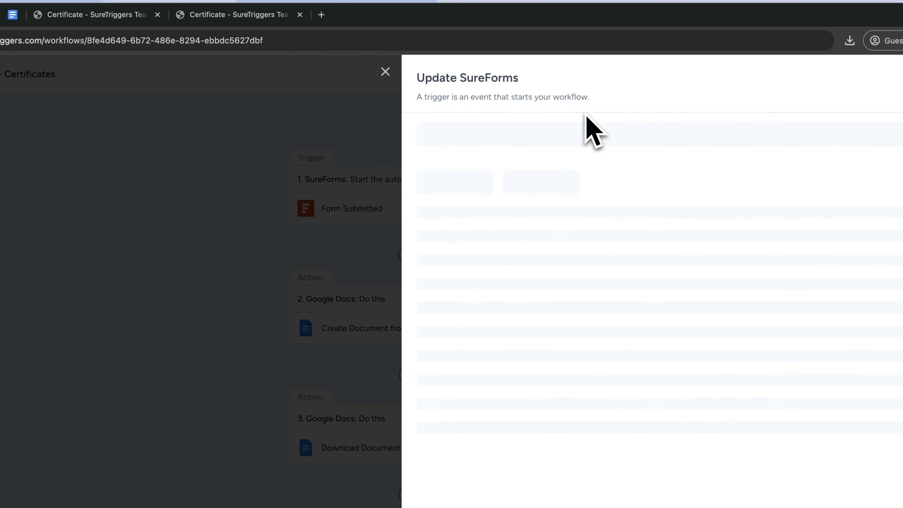
pyautogui.click(572, 129)
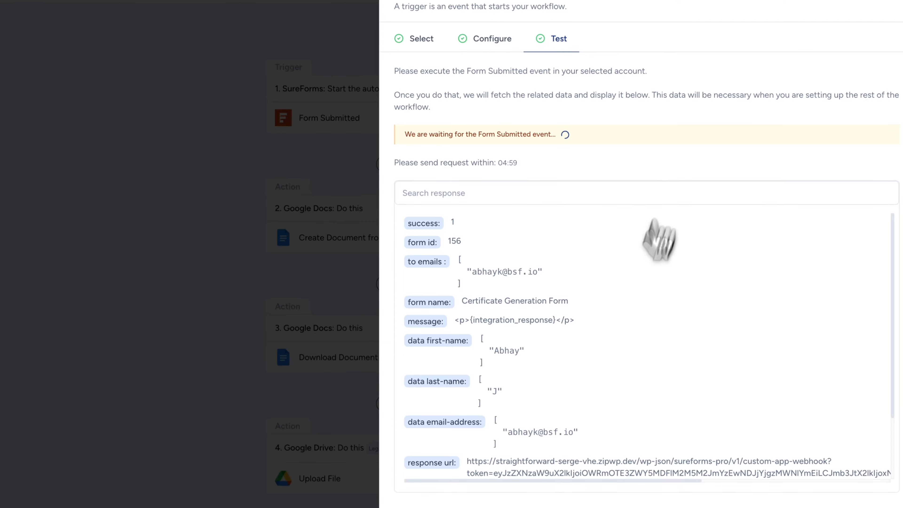
pyautogui.scroll(-3, 497, 320)
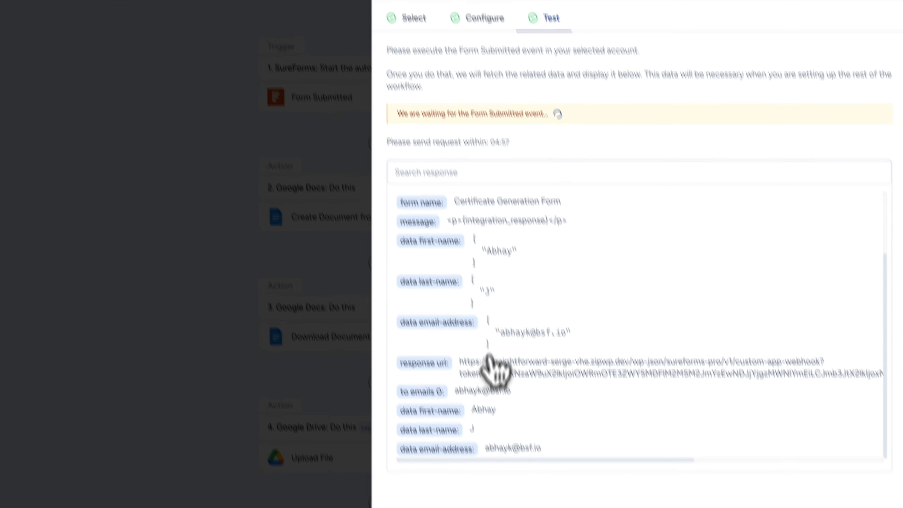
pyautogui.doubleClick(470, 382)
pyautogui.moveTo(433, 285); pyautogui.dragTo(771, 288)
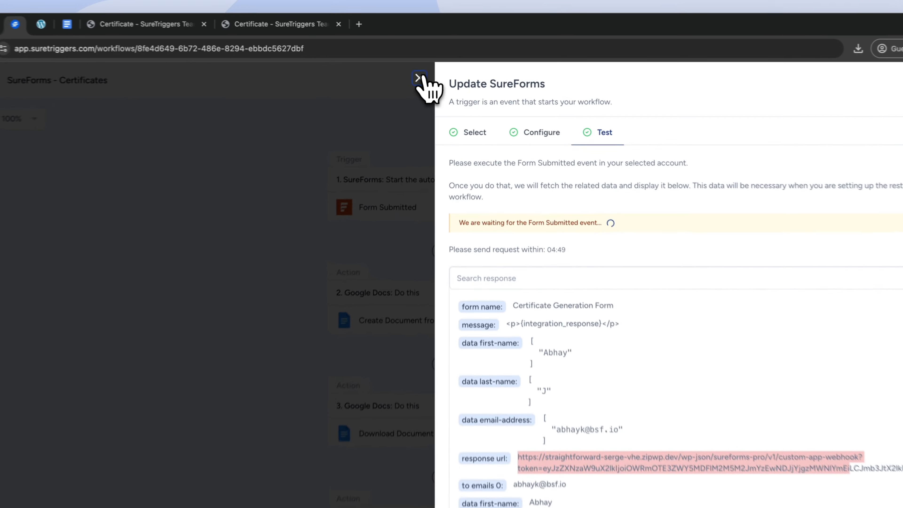
pyautogui.click(441, 75)
# Step: Examine the Send Data action's response text, response file option and test response, and close its settings
pyautogui.scroll(-3, 518, 254)
pyautogui.click(420, 249)
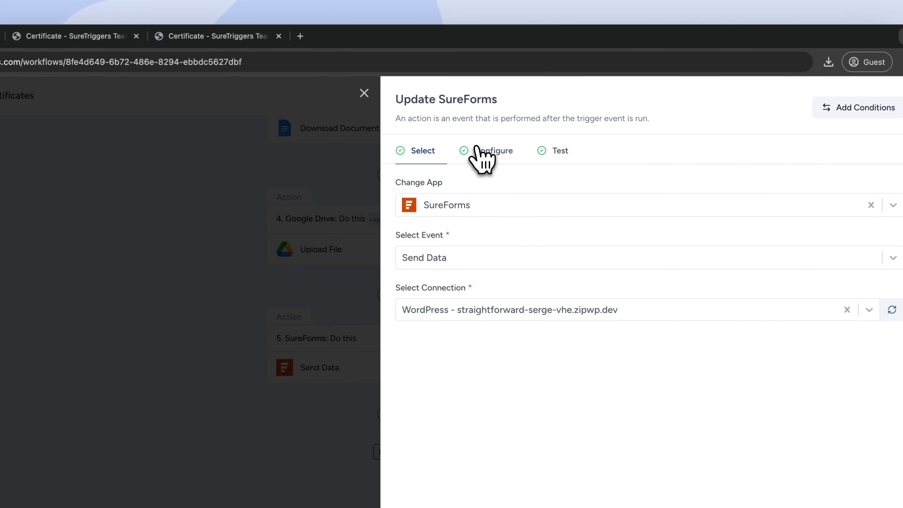
pyautogui.click(484, 151)
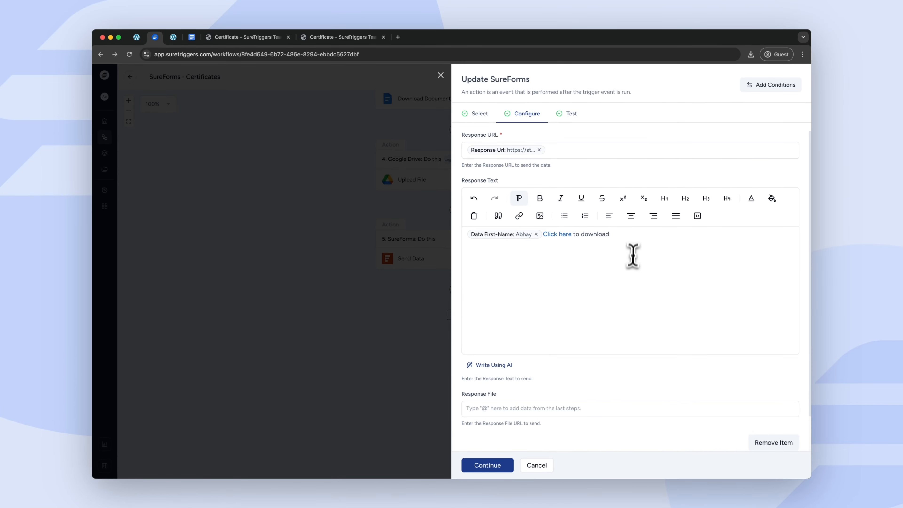
pyautogui.scroll(-2, 634, 283)
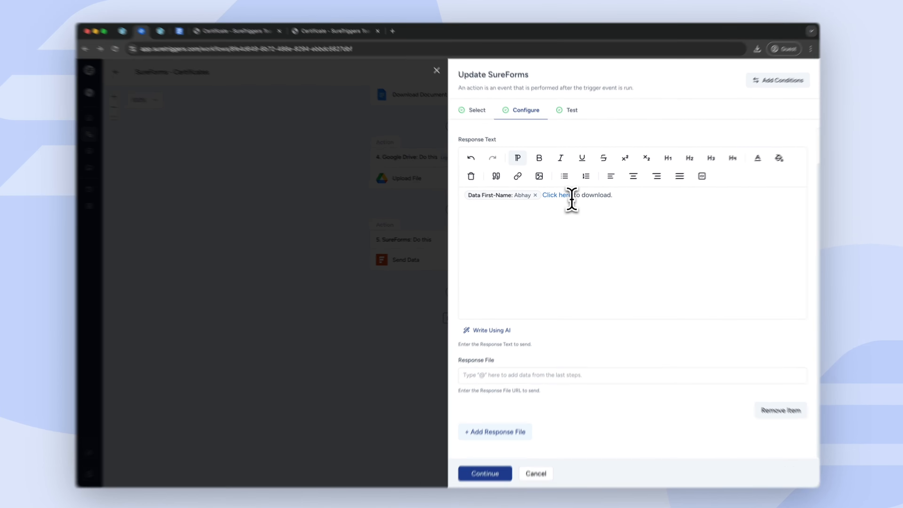
pyautogui.click(554, 196)
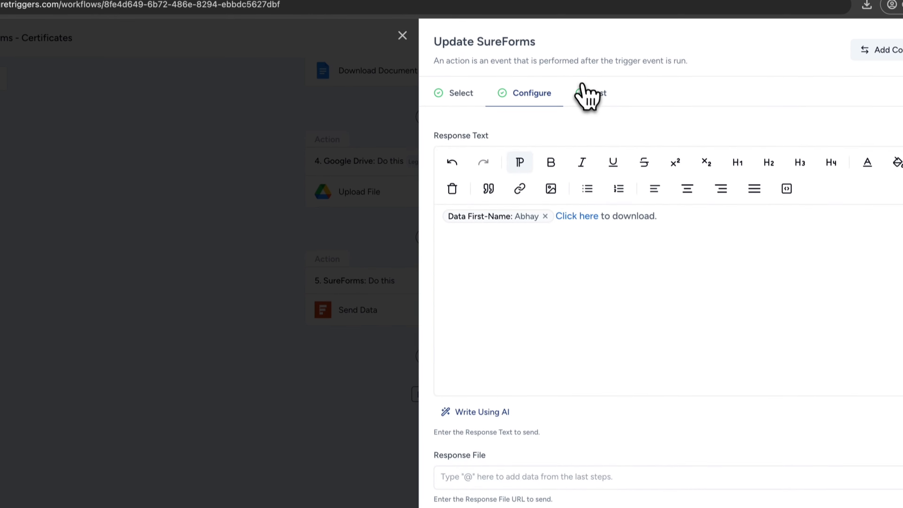
pyautogui.click(587, 6)
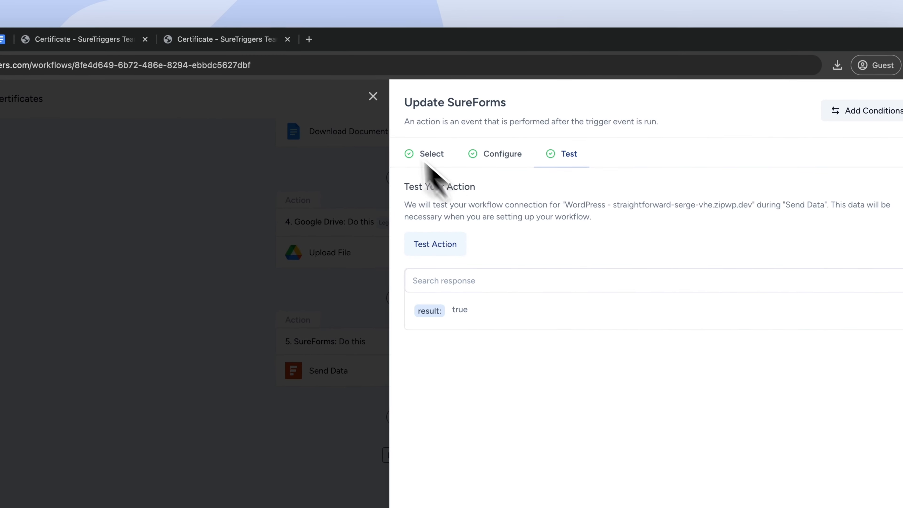
pyautogui.click(384, 77)
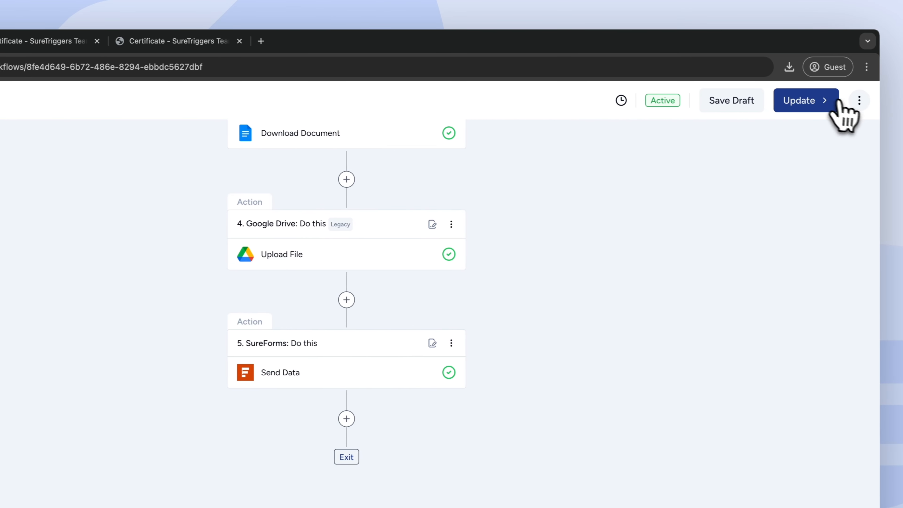
# Step: Open the workflow's execution history and inspect the SureForms trigger's output data in the most recent run
pyautogui.click(901, 100)
pyautogui.click(831, 125)
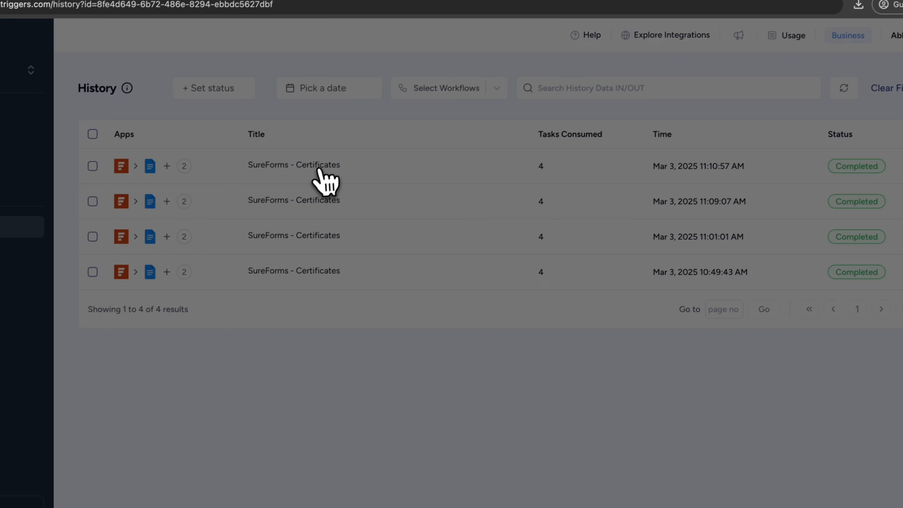
pyautogui.click(319, 170)
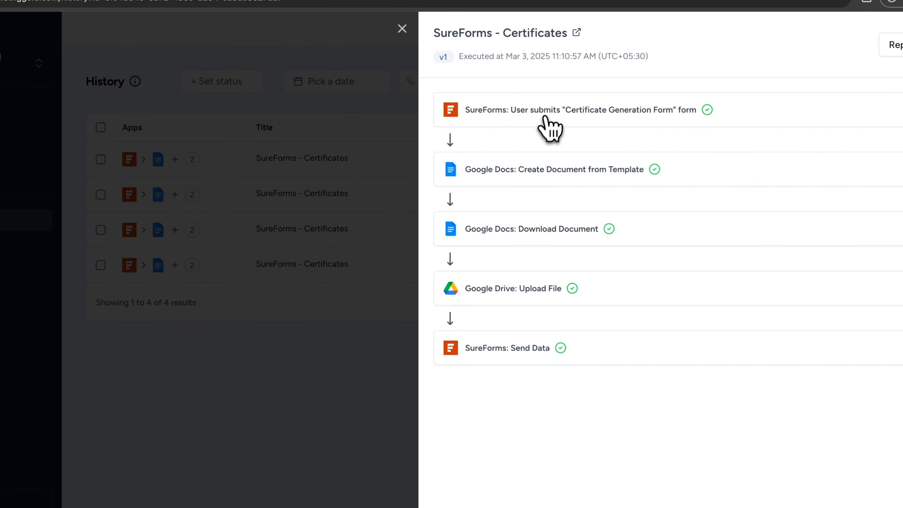
pyautogui.click(547, 120)
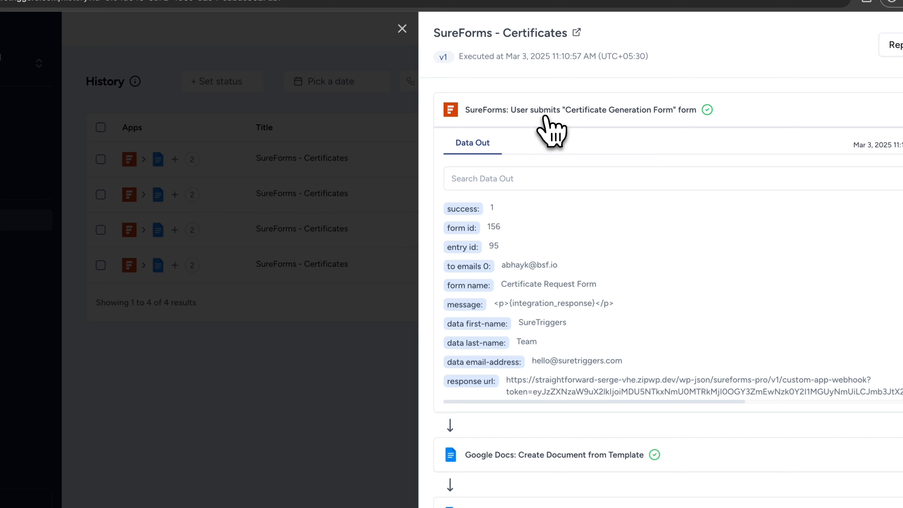
pyautogui.click(568, 121)
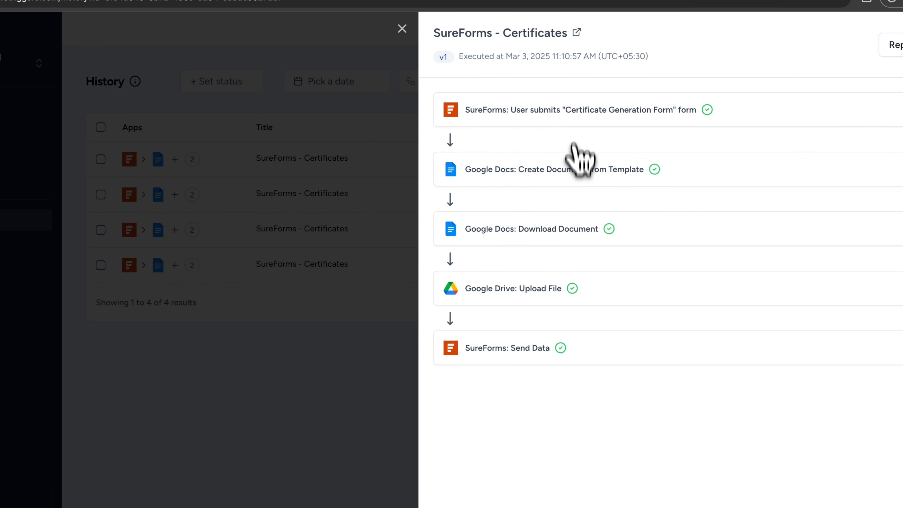
# Step: Inspect the input data of the run's Create Document from Template step and highlight the new document's name
pyautogui.click(574, 176)
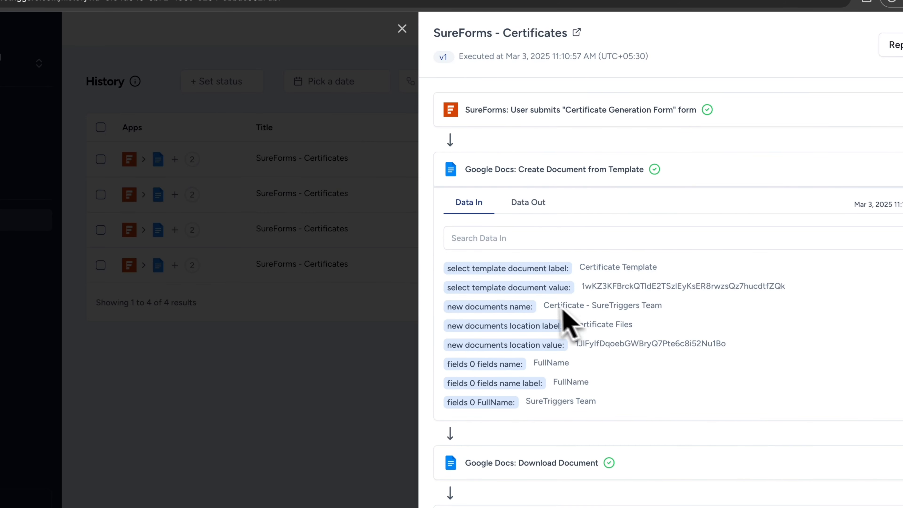
pyautogui.moveTo(544, 305); pyautogui.dragTo(654, 304)
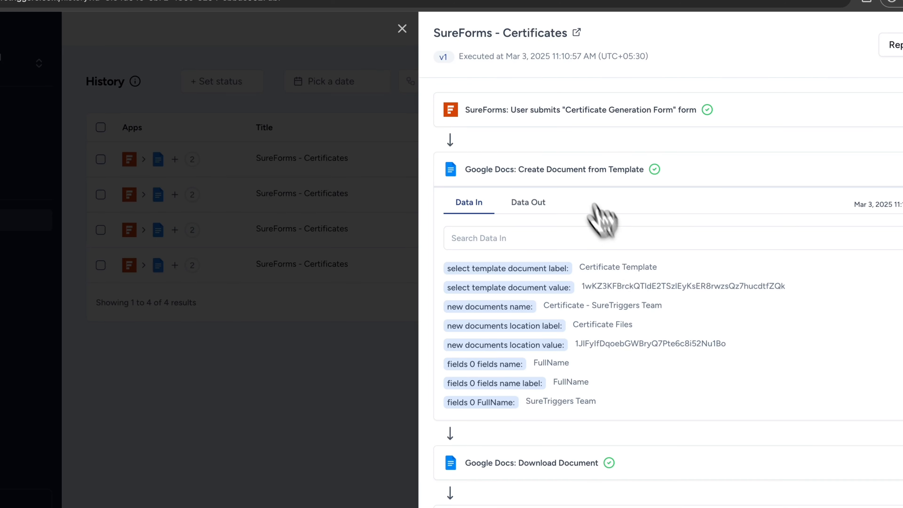
pyautogui.click(583, 170)
# Step: View the output data of the run's Download Document step and collapse it
pyautogui.click(575, 228)
pyautogui.click(519, 268)
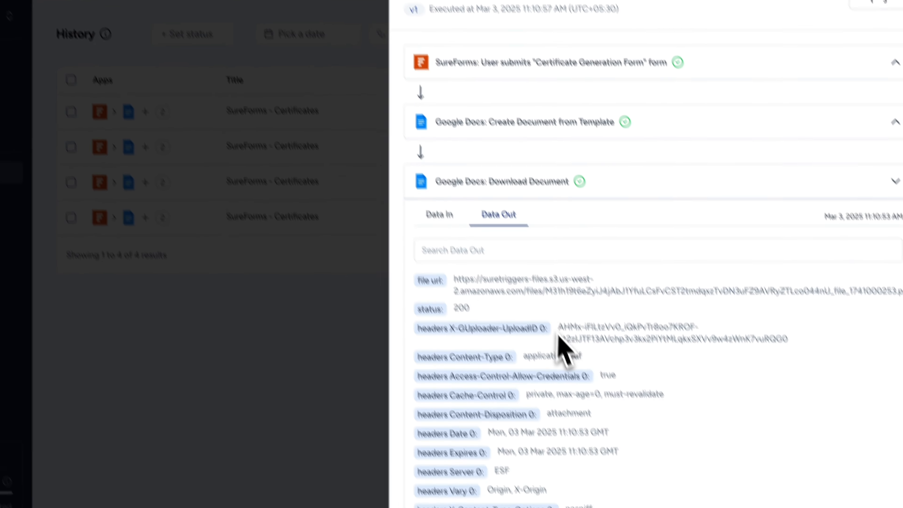
pyautogui.click(584, 235)
# Step: Examine the input and output data of the run's Google Drive Upload File step and collapse it
pyautogui.click(579, 206)
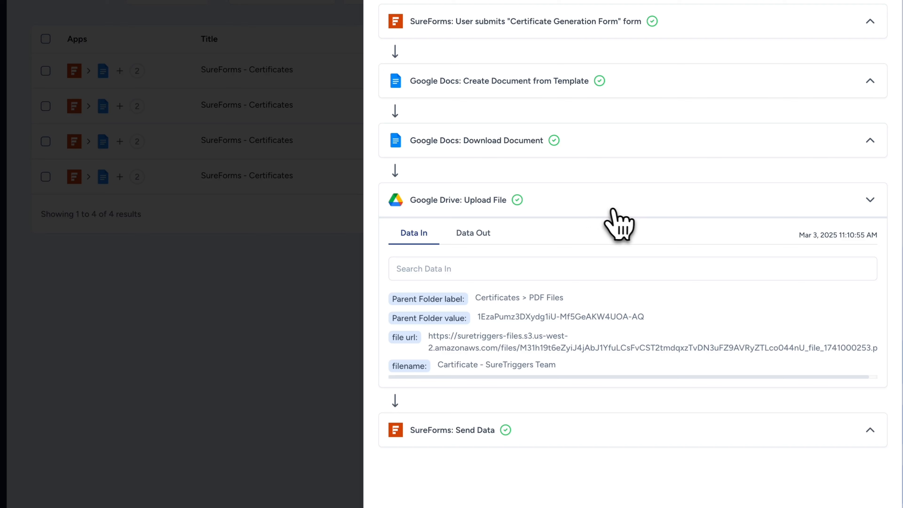
pyautogui.click(472, 233)
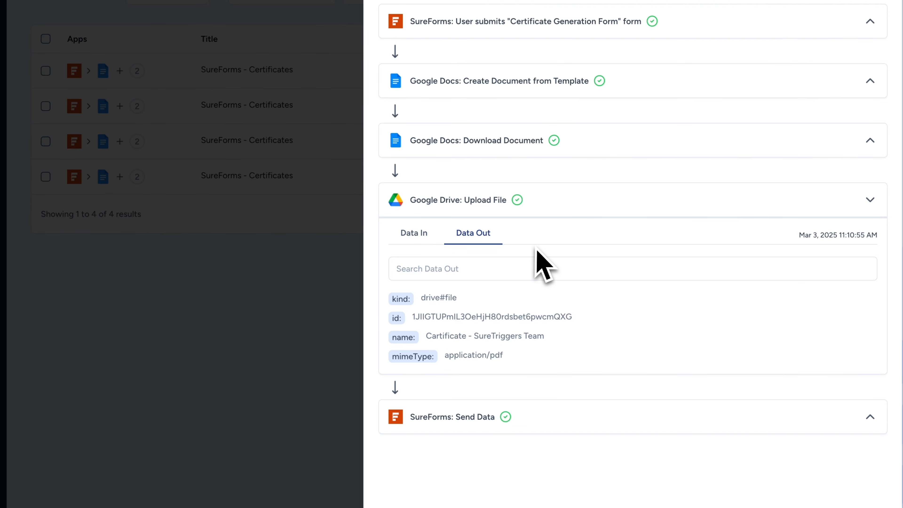
pyautogui.click(581, 208)
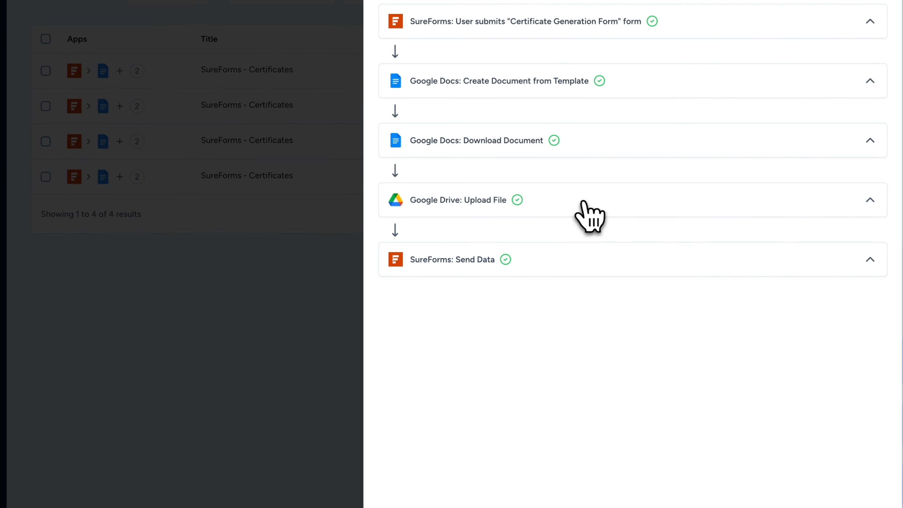
# Step: Highlight the certificate message in the run's Send Data input, and close the run details to return to the workflow
pyautogui.click(592, 254)
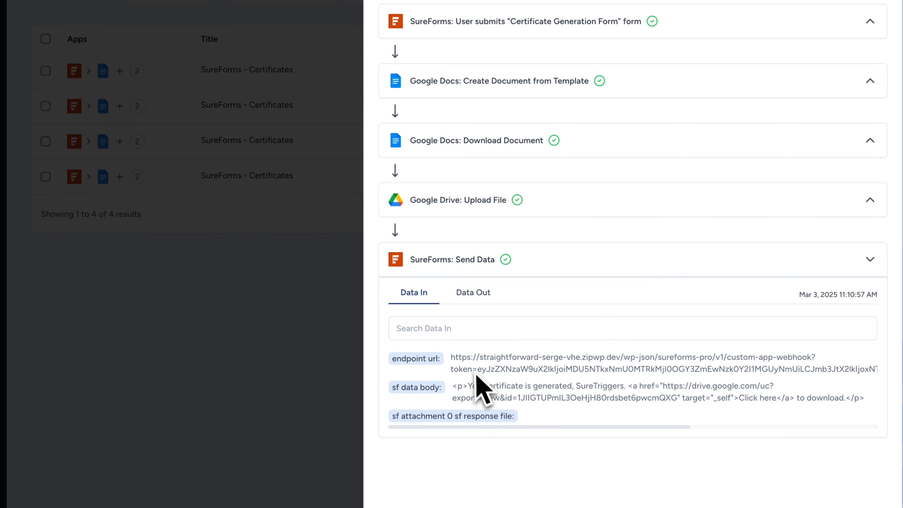
pyautogui.moveTo(468, 386); pyautogui.dragTo(638, 387)
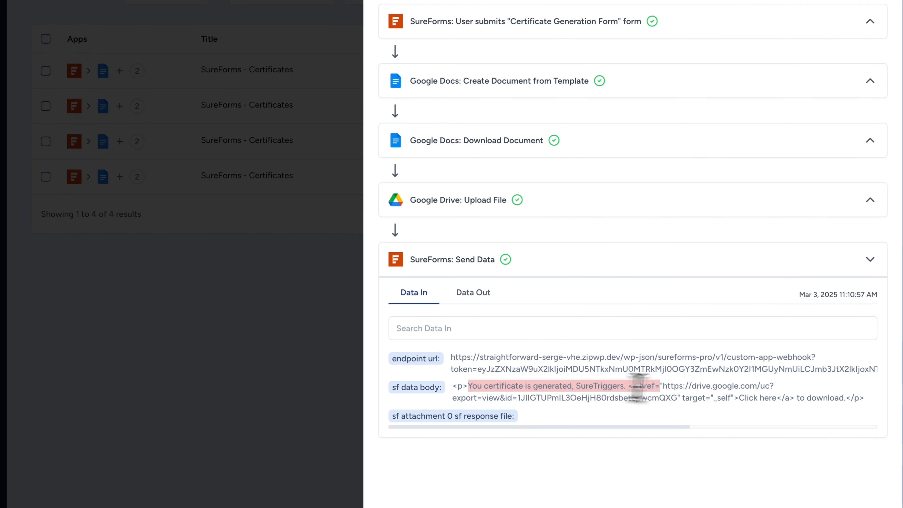
pyautogui.click(684, 391)
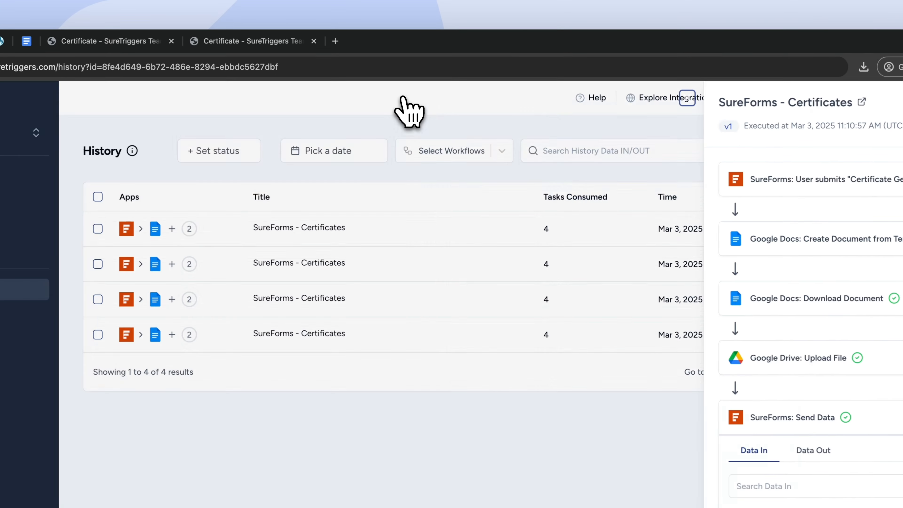
pyautogui.click(409, 110)
pyautogui.click(41, 67)
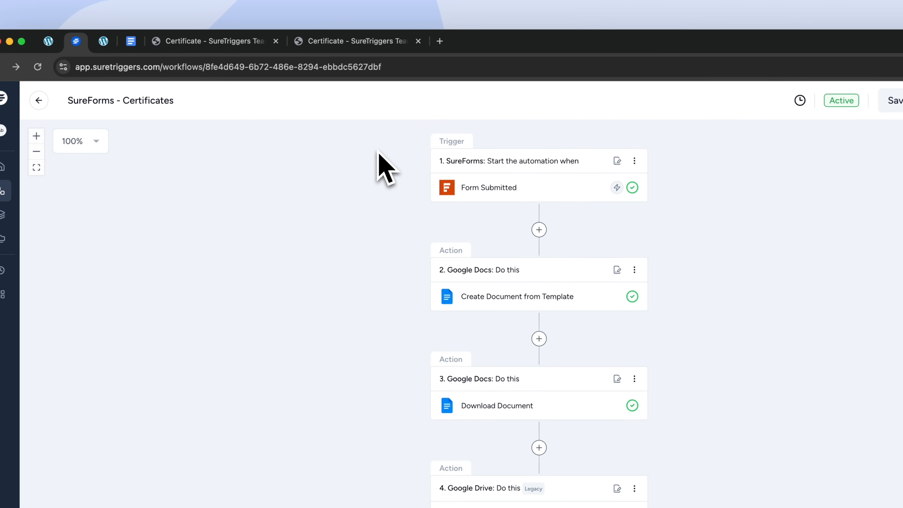